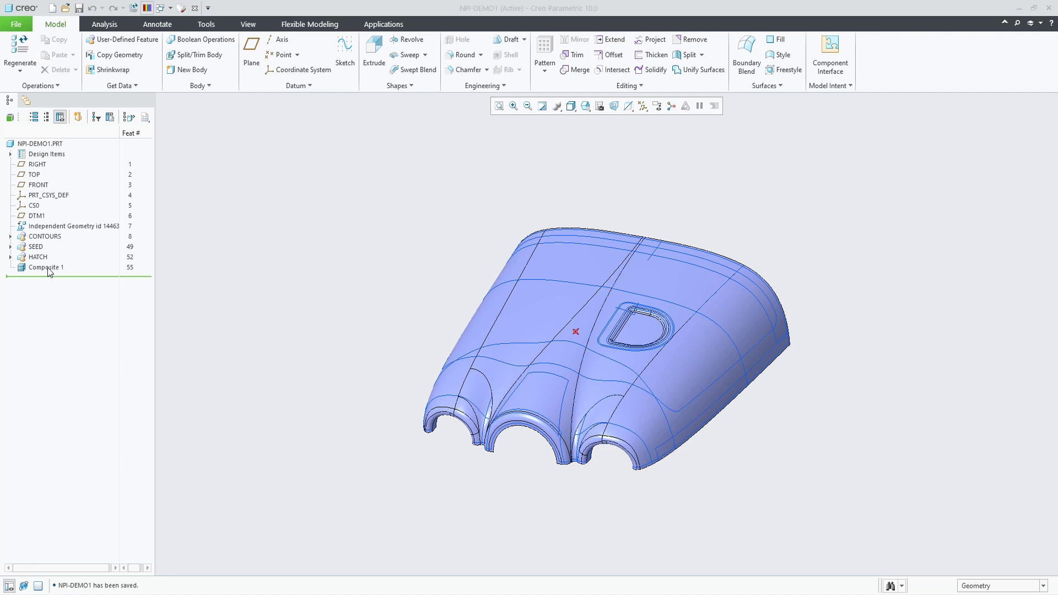
Reopen the Composite 1 definition, then finish composite design to return to the part
click(44, 267)
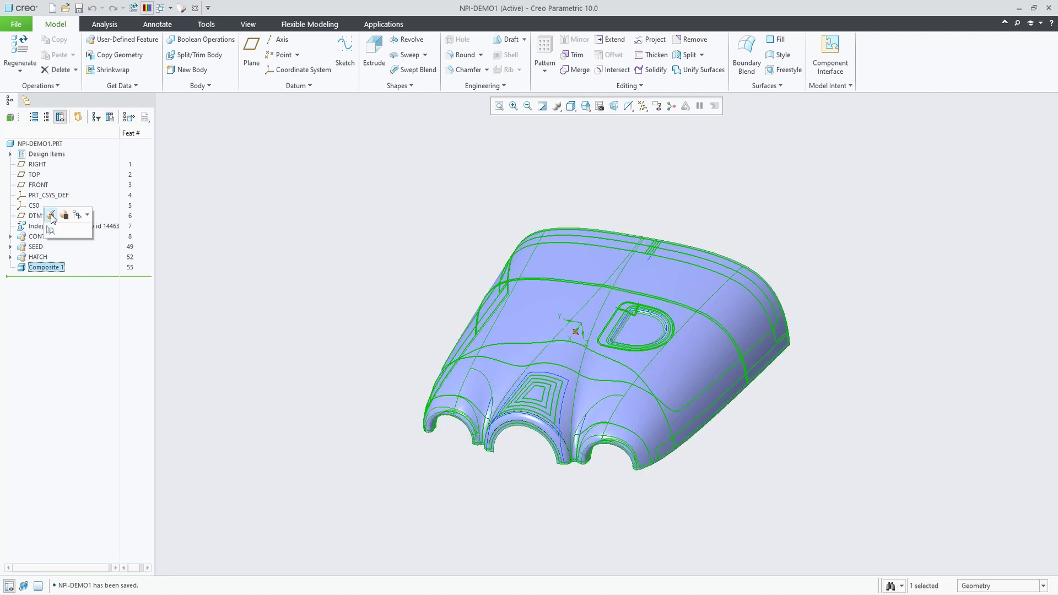
click(51, 215)
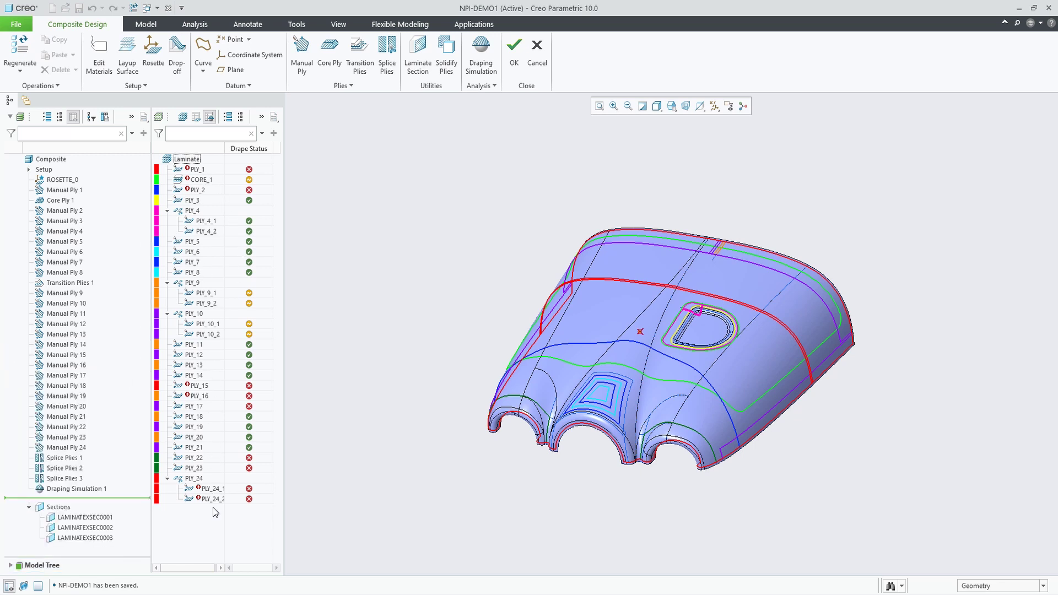
click(513, 65)
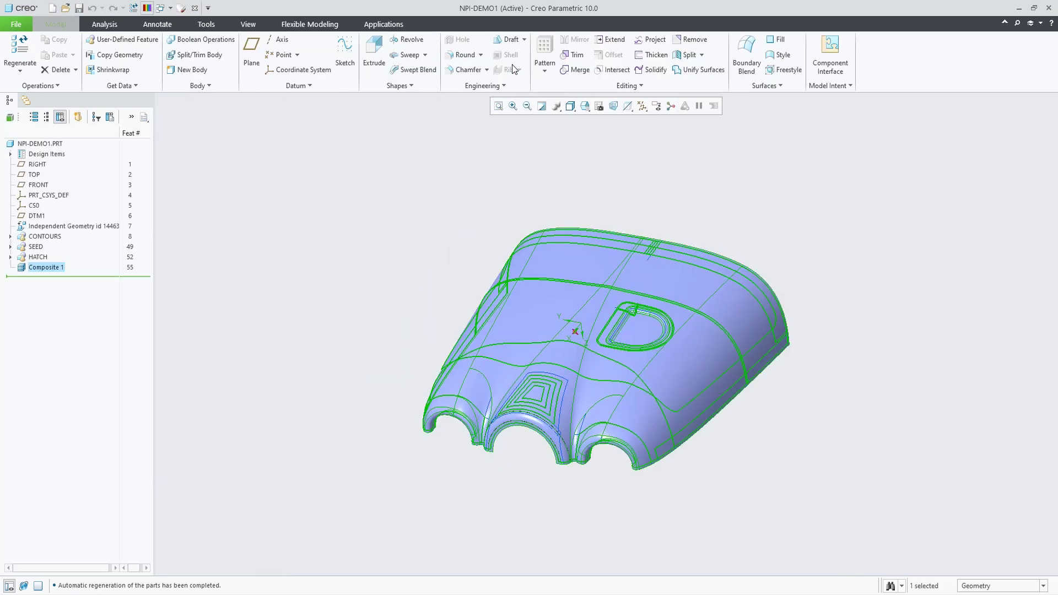
In PLYBOOK_A3.DRW, set VIEW_TEMPLATE_4's ply view model display to Shading
click(170, 8)
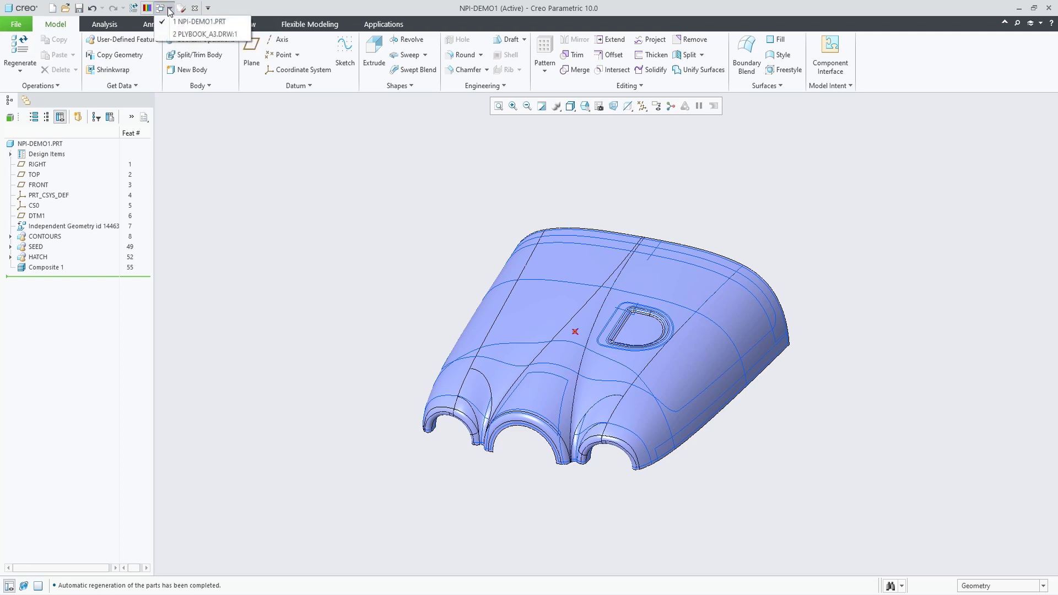
click(193, 34)
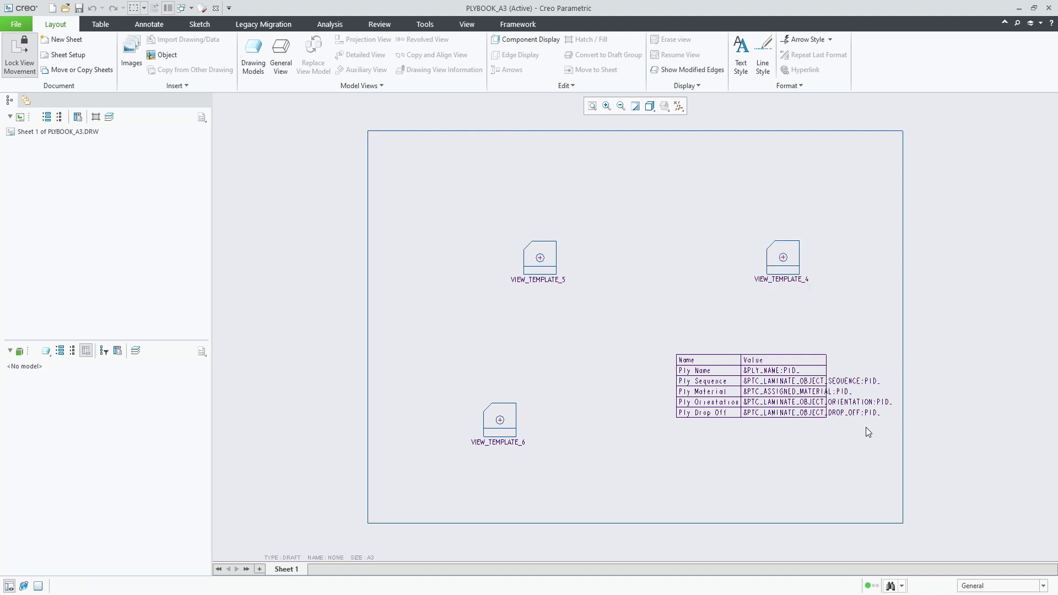
double_click(774, 269)
drag(787, 284, 686, 114)
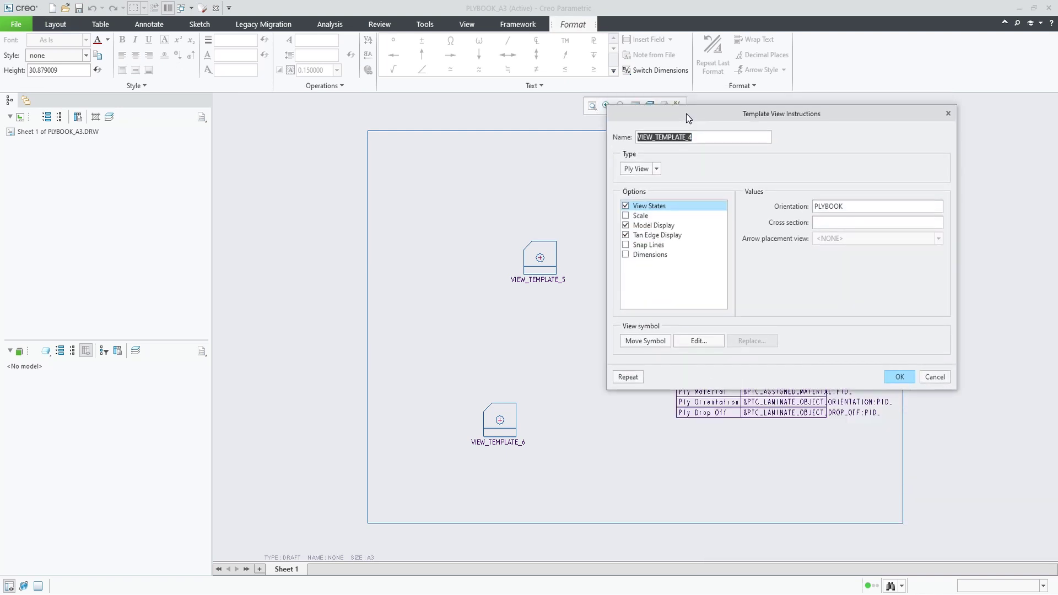
double_click(835, 208)
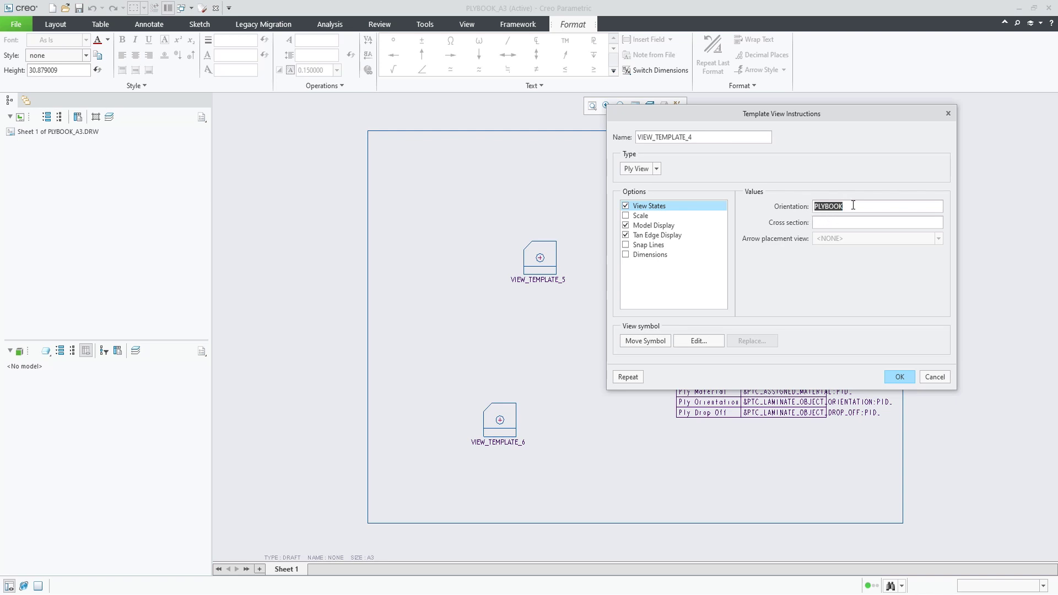
click(660, 226)
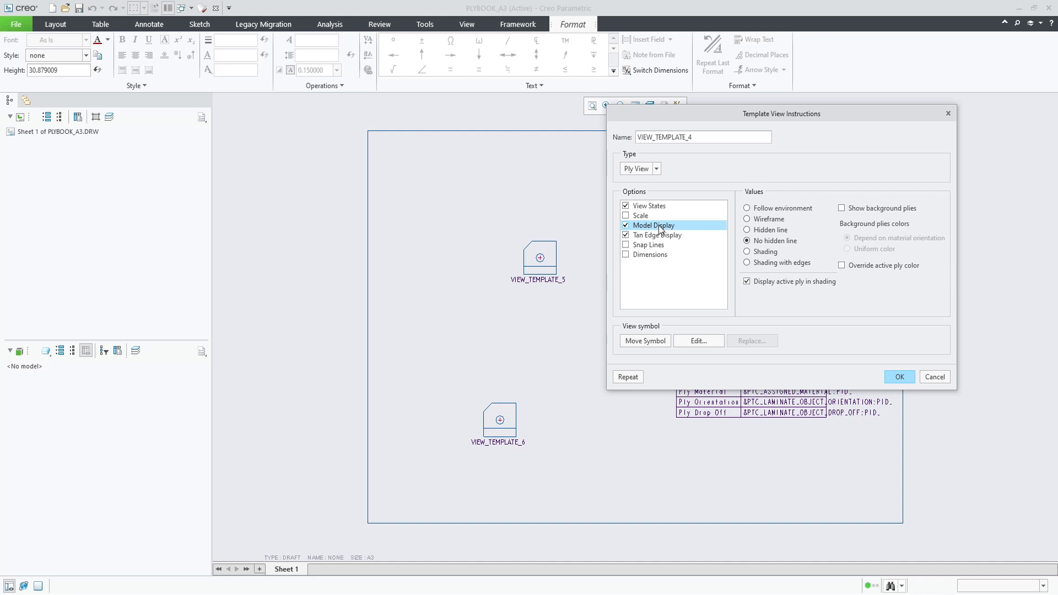
click(756, 252)
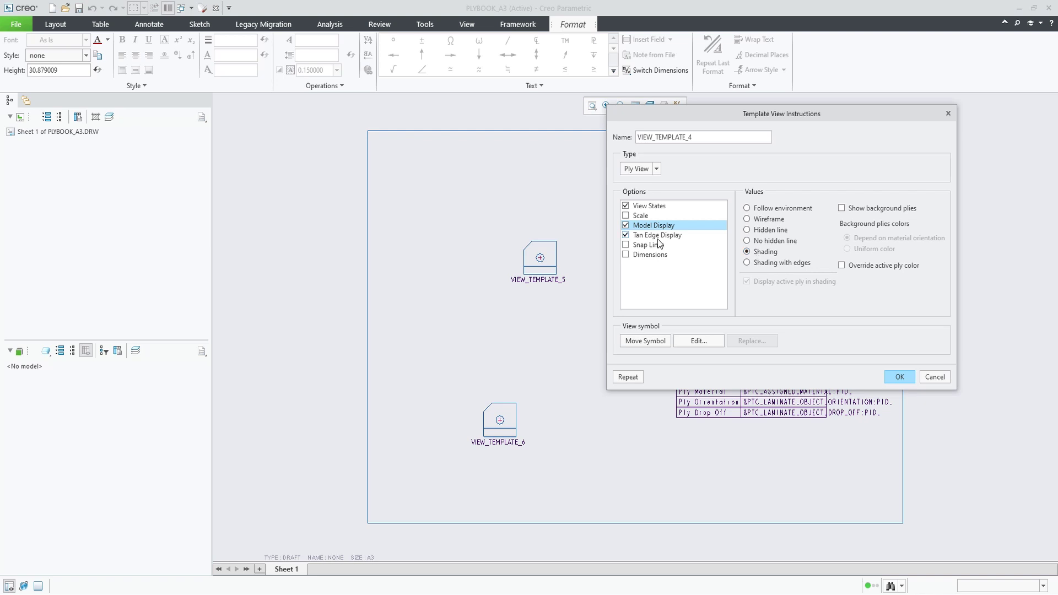
click(899, 376)
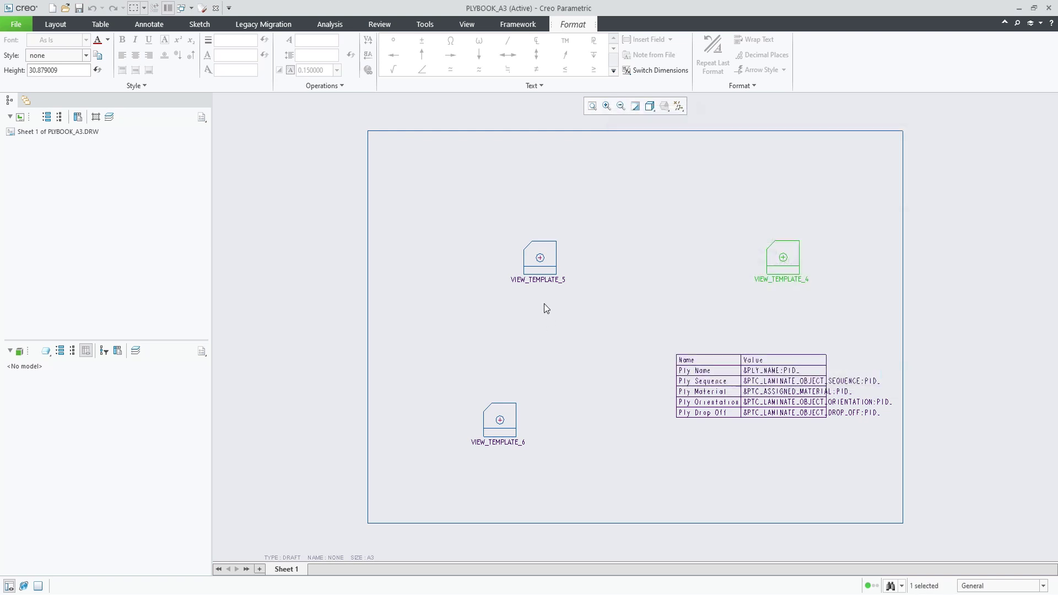
double_click(540, 274)
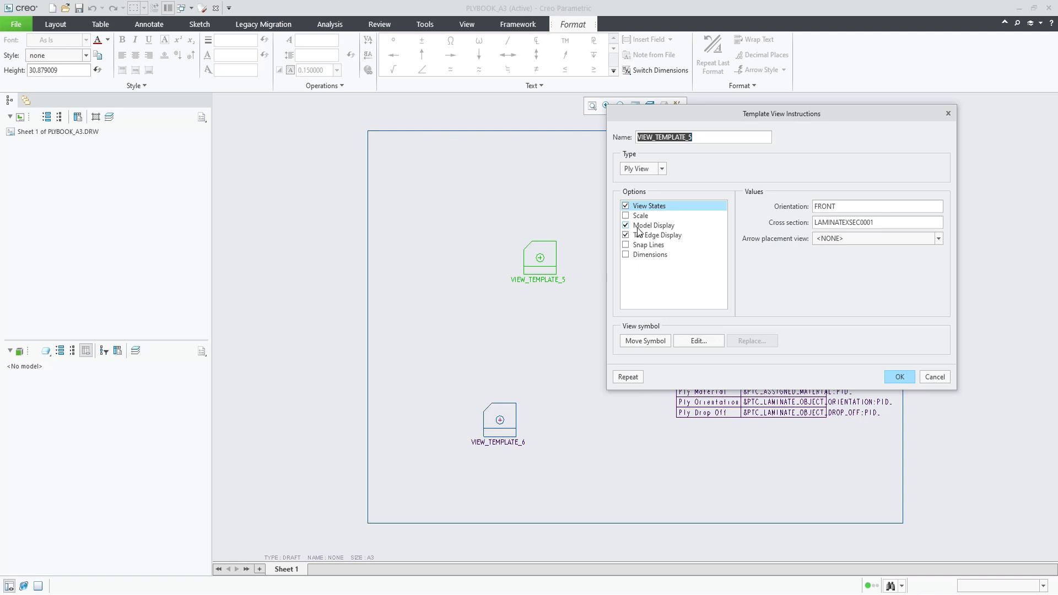
double_click(886, 222)
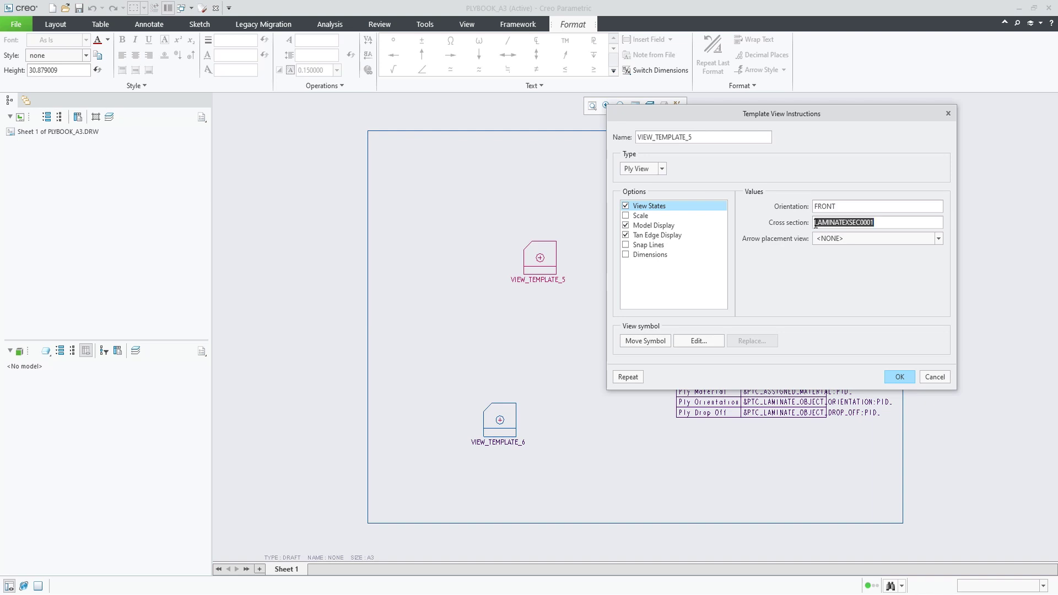
click(815, 223)
drag(885, 223, 772, 224)
double_click(822, 206)
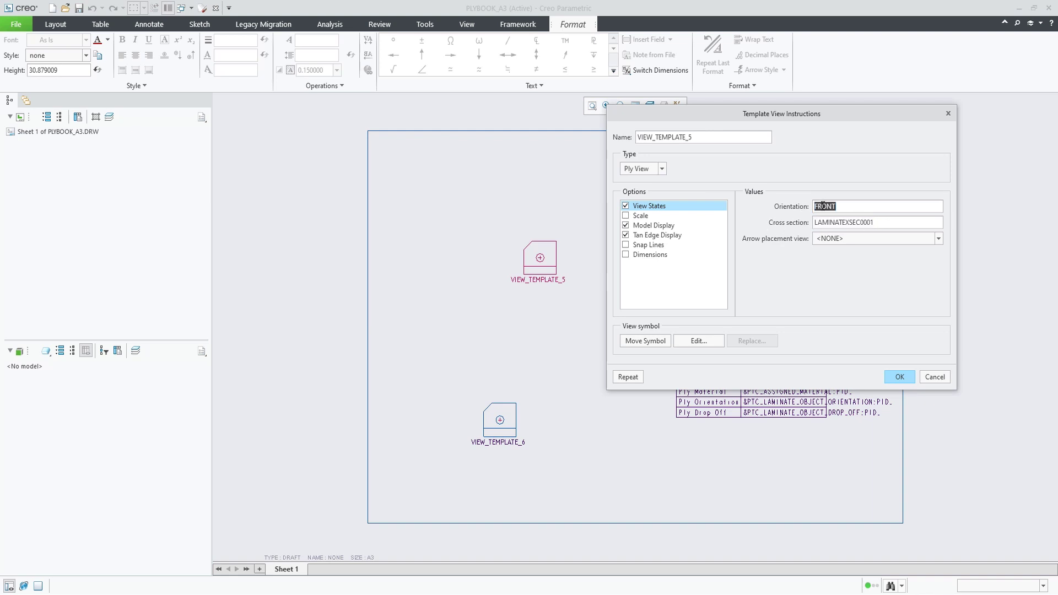
click(655, 226)
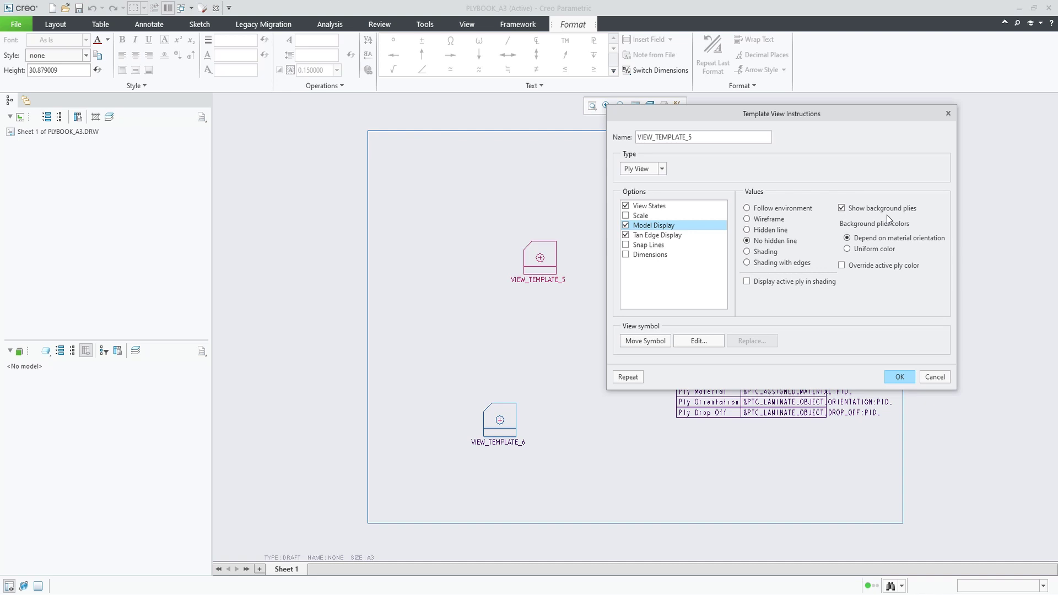
click(899, 377)
click(500, 422)
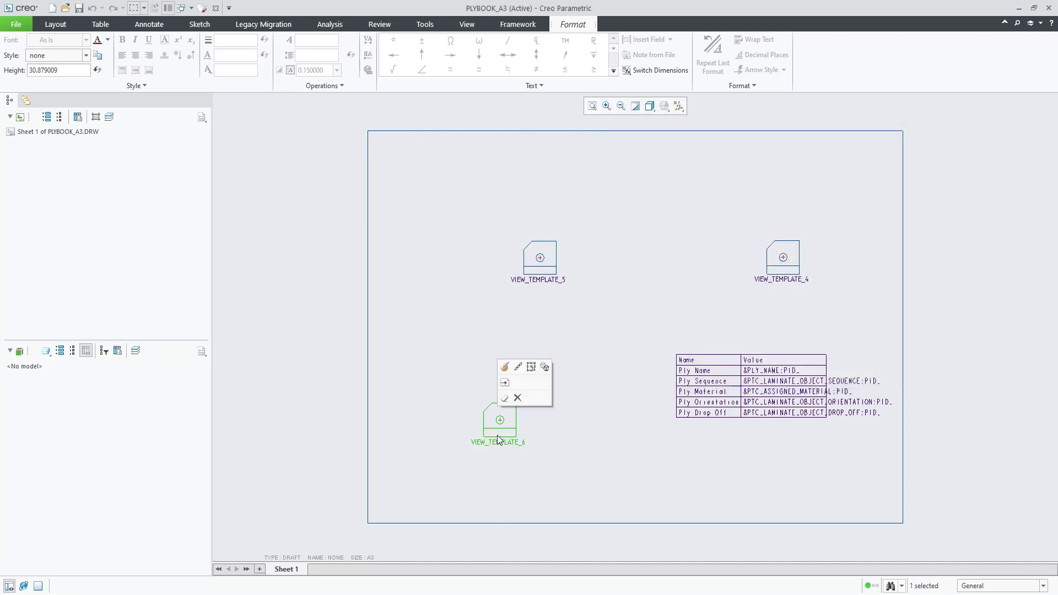
click(503, 366)
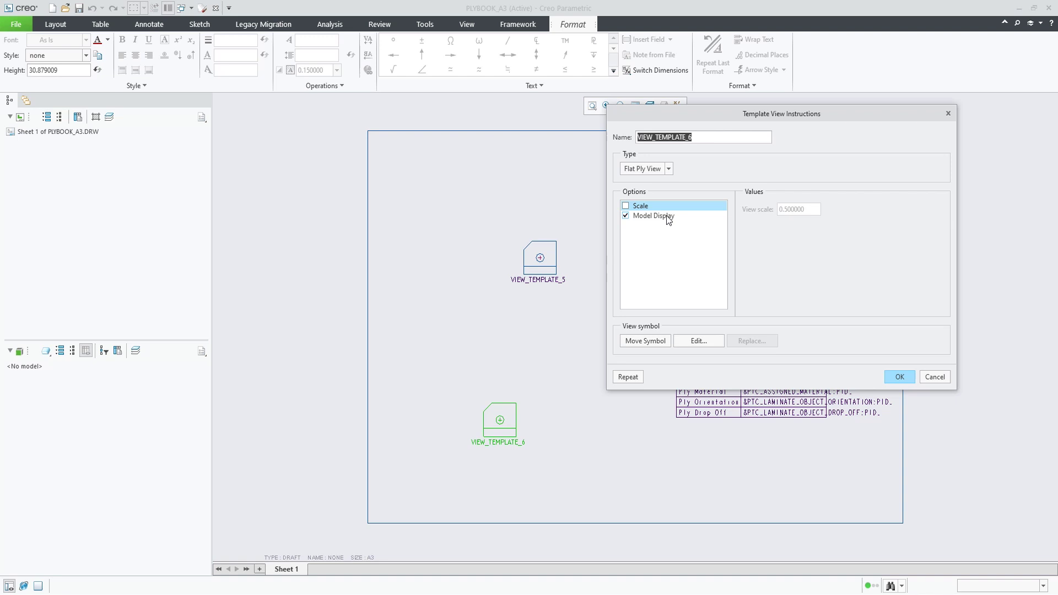
click(934, 377)
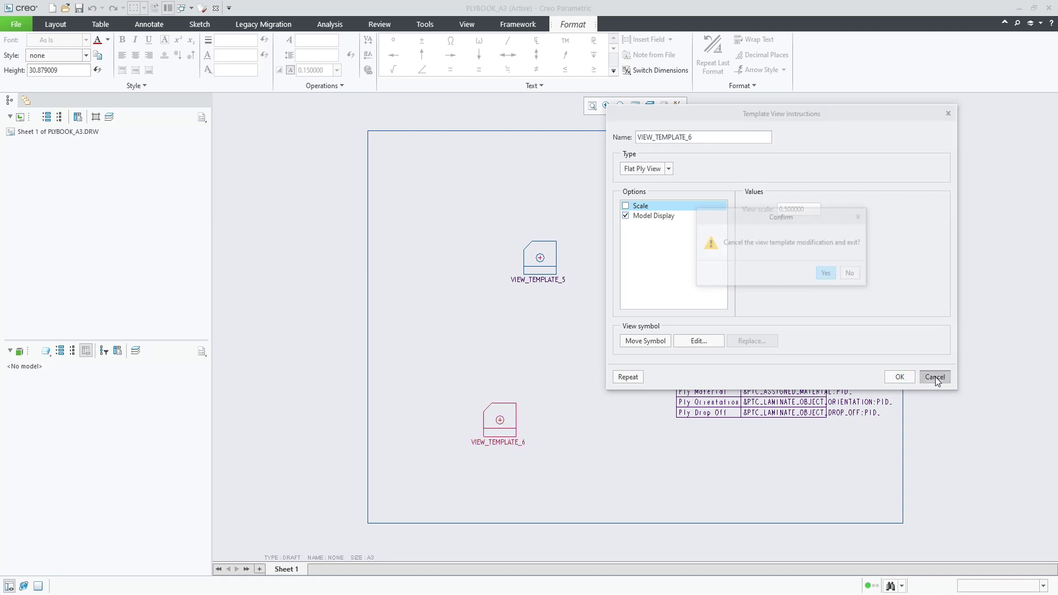
click(826, 276)
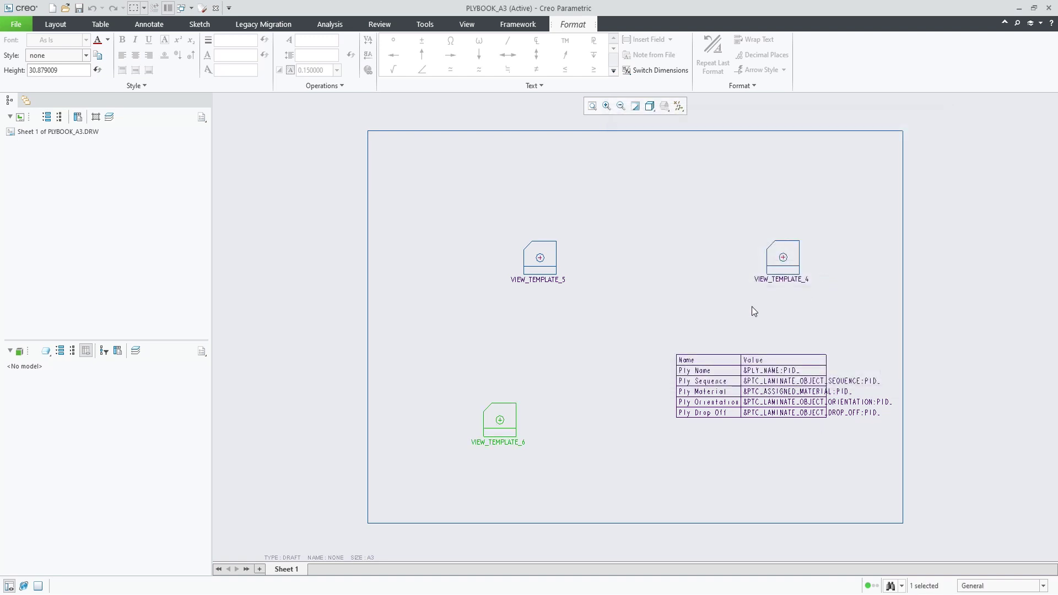
click(660, 315)
From the NPI-DEMO1 part, create a new drawing named plybook1
click(192, 8)
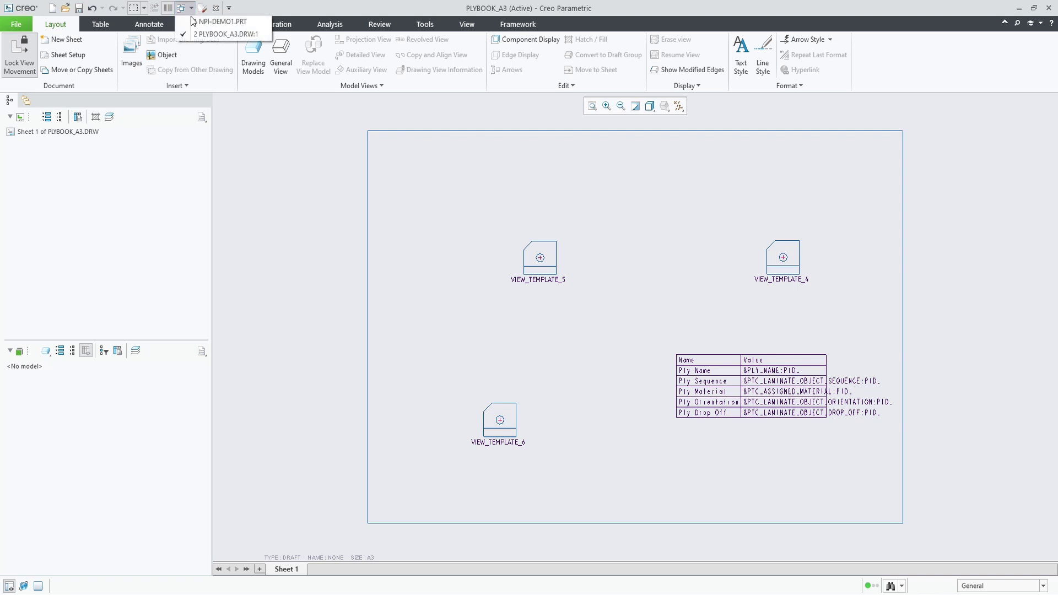
click(199, 21)
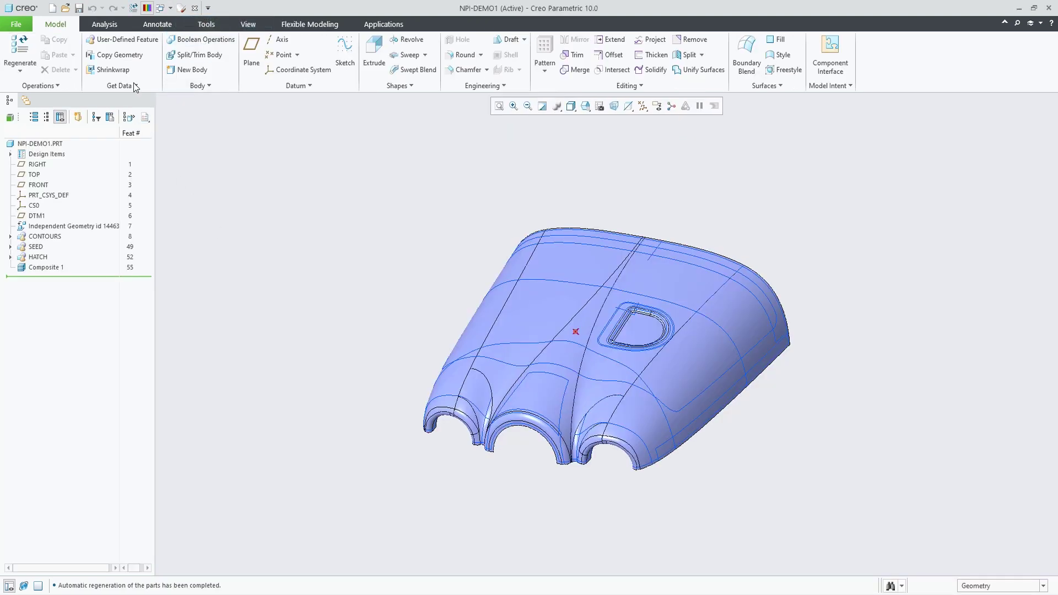
click(52, 8)
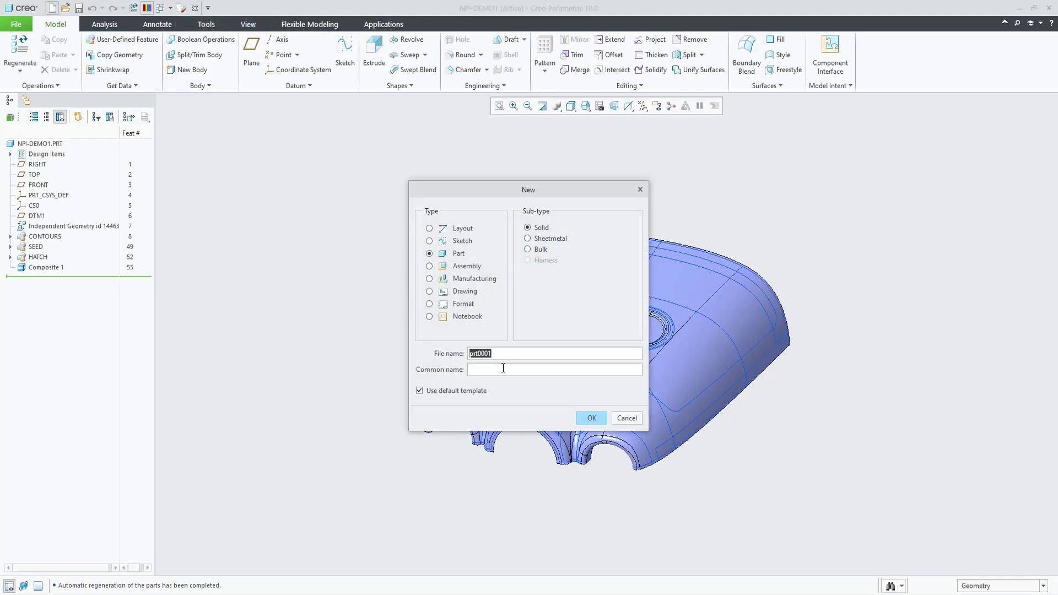
click(456, 291)
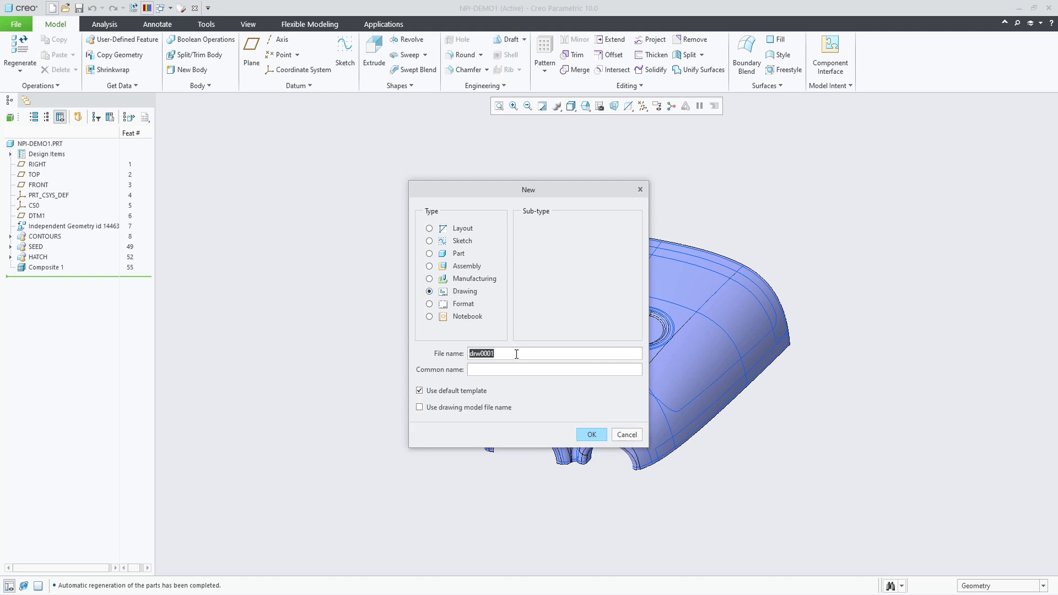
text(plybook1)
click(590, 434)
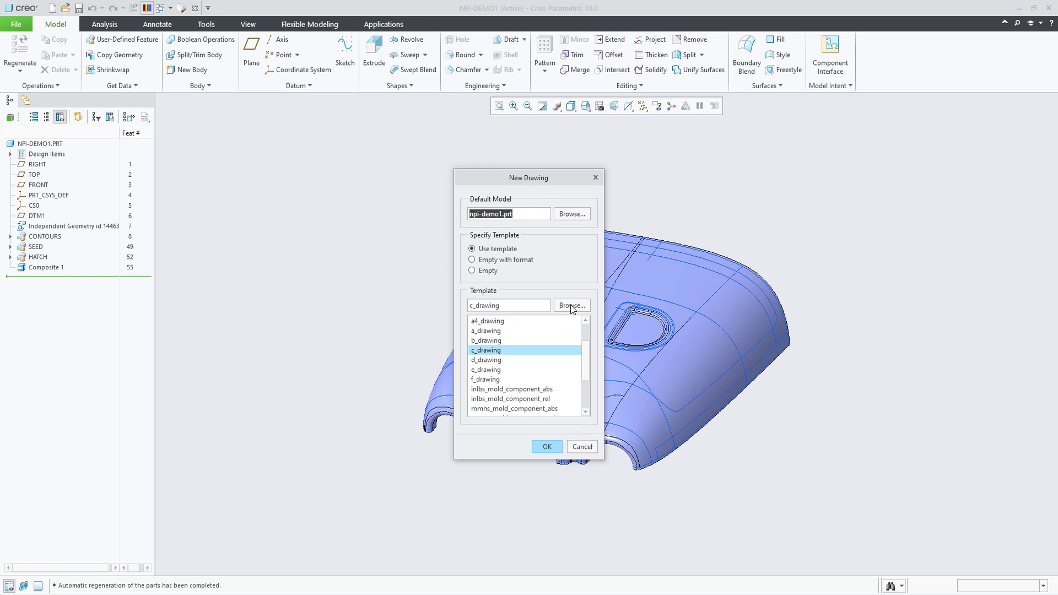
Use the in-session plybook_a3.drw as the new drawing's template
scroll(585, 363, down, 3)
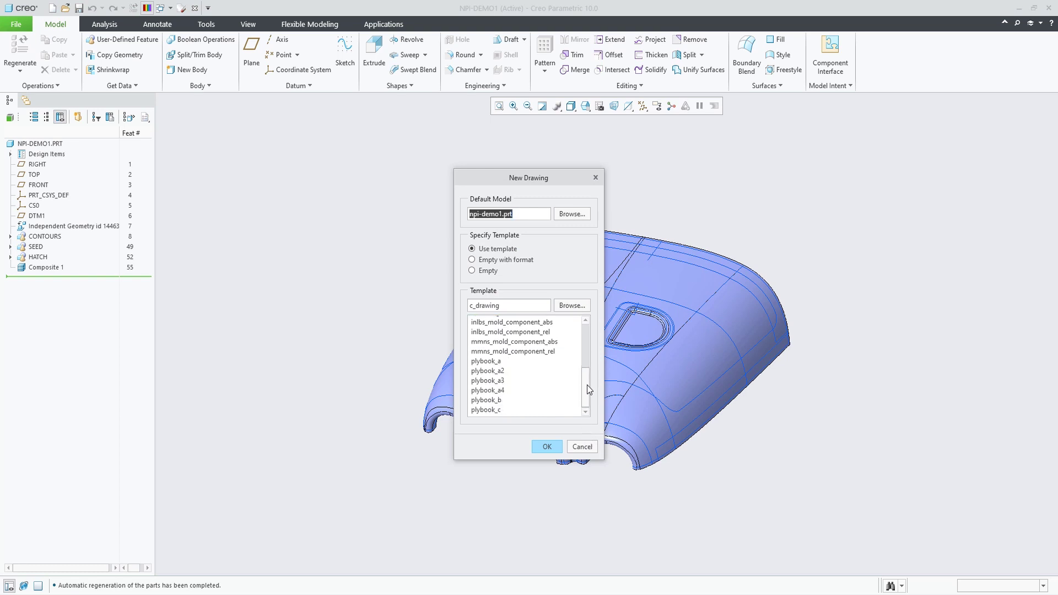
click(492, 383)
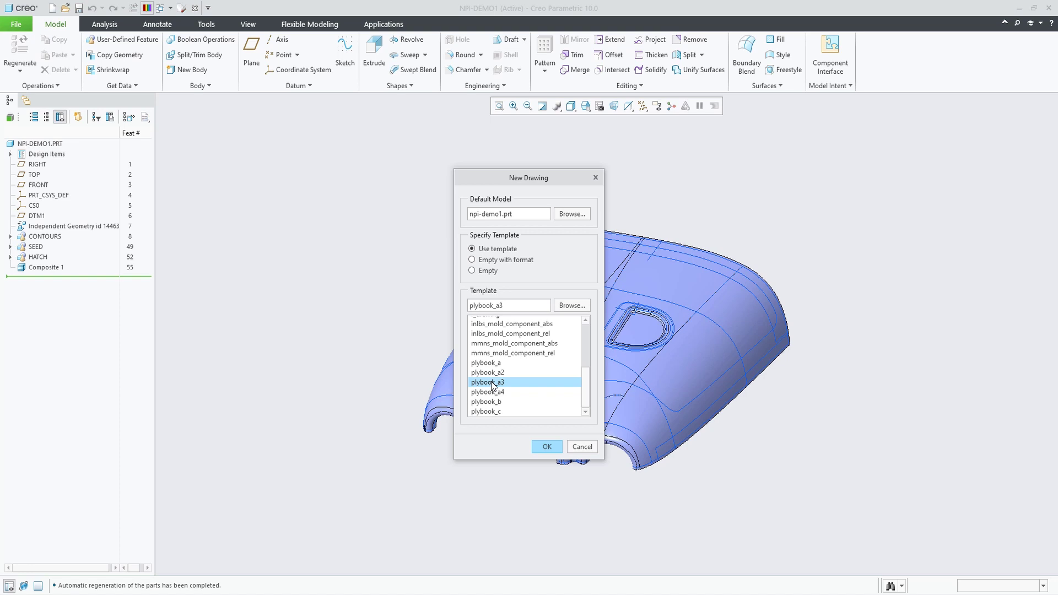
click(572, 305)
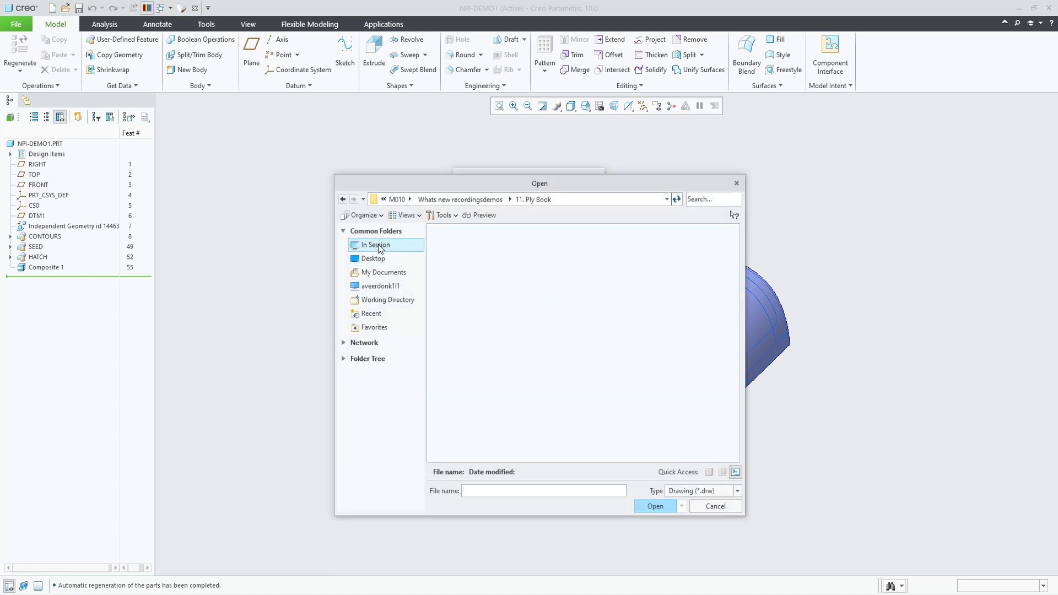
click(380, 248)
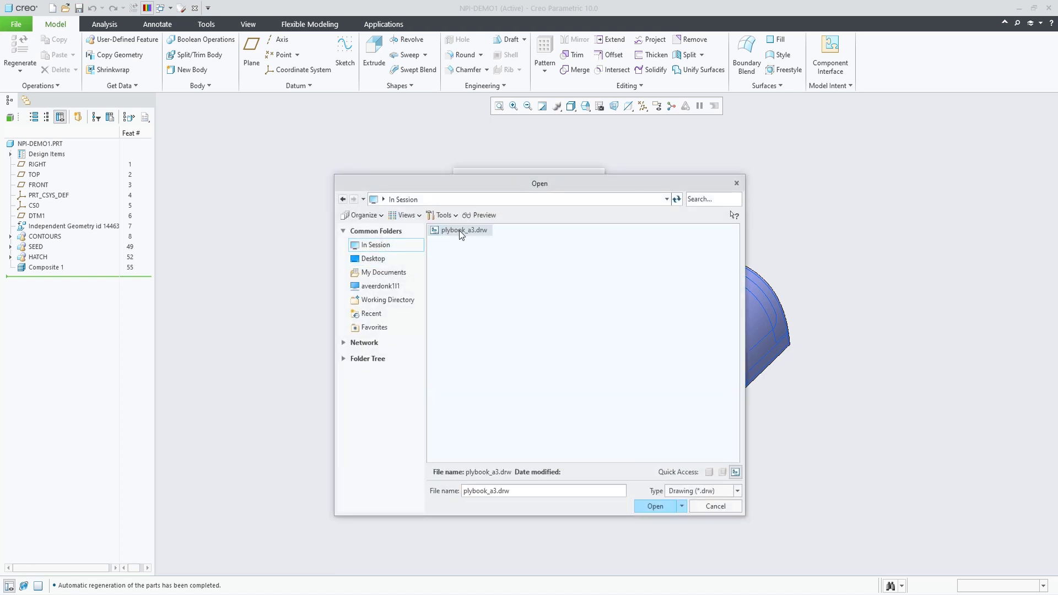
double_click(460, 231)
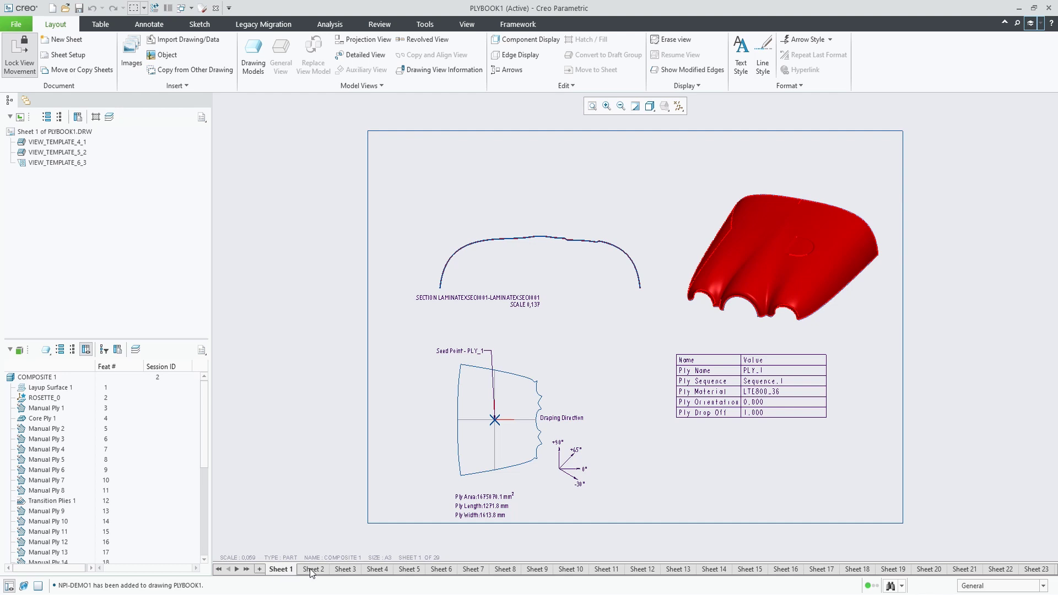
Inspect Sheet 2's section view, then show Sheet 3 with PLY_2 fully zoomed out
mouse_move(310, 569)
click(314, 570)
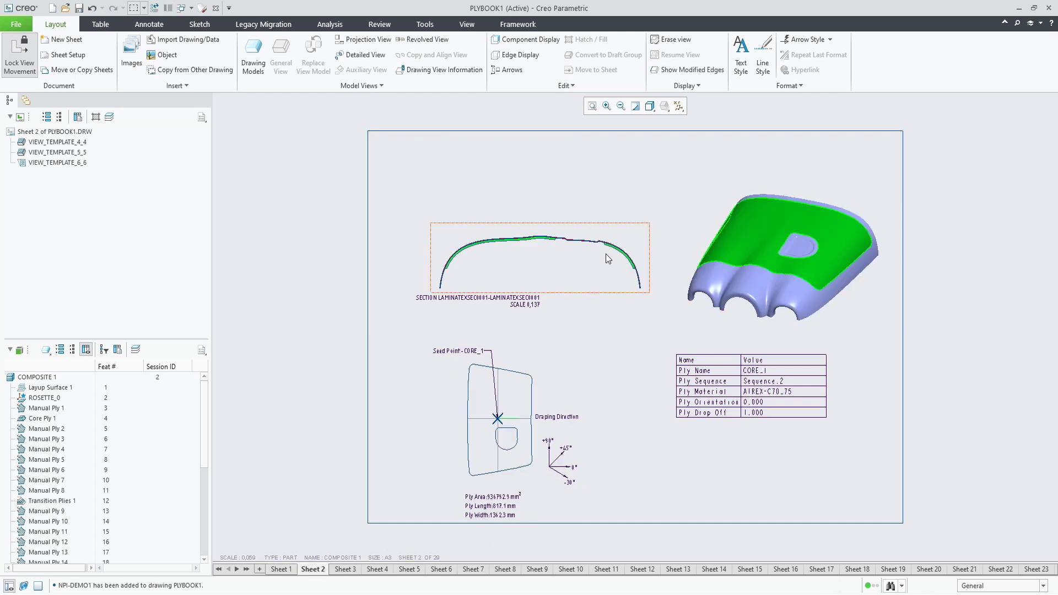
scroll(606, 254, down, 4)
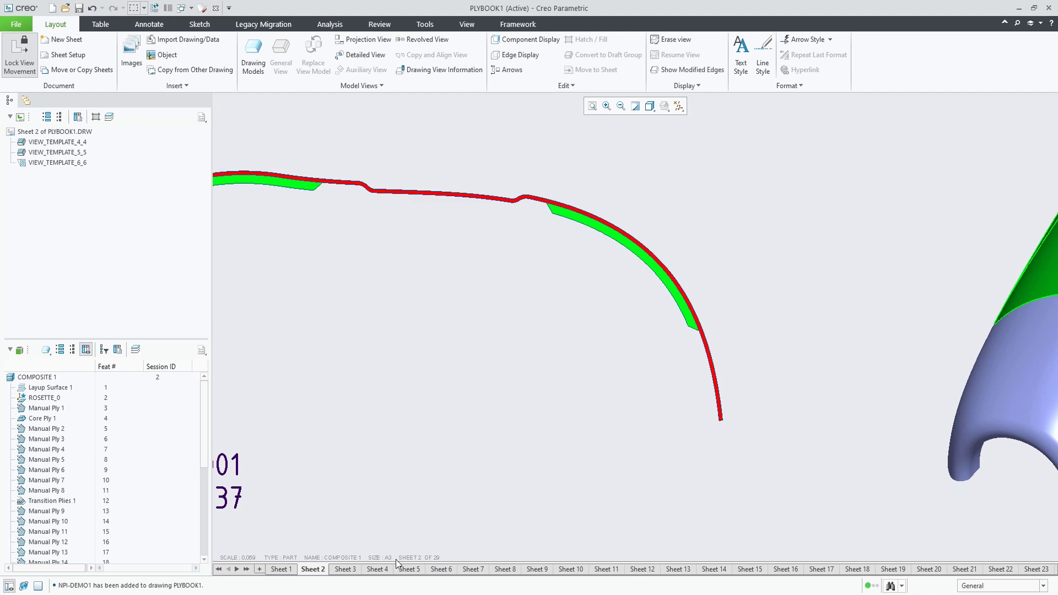
click(342, 569)
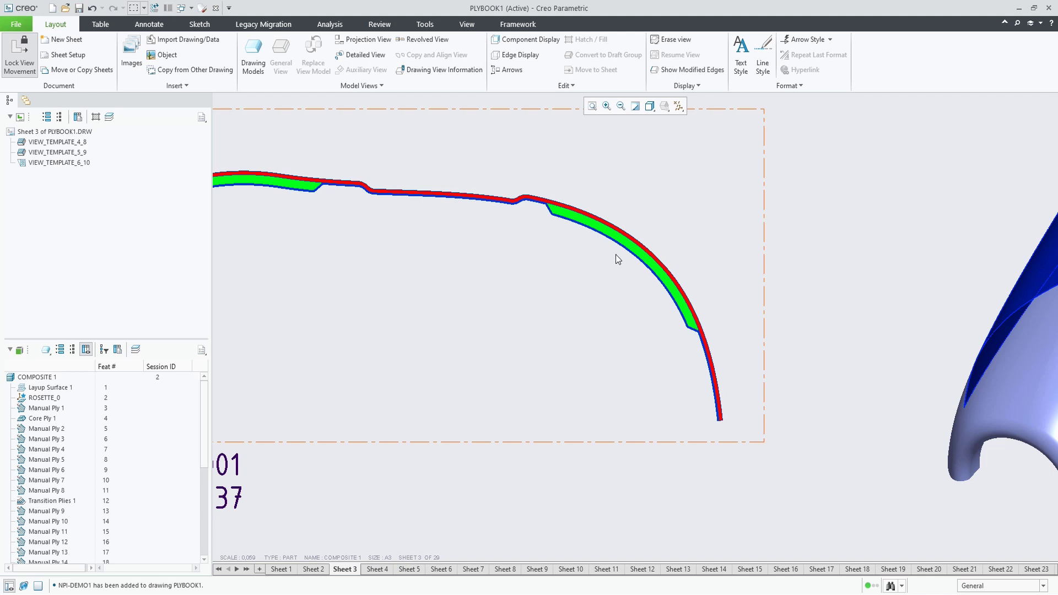
scroll(613, 253, up, 5)
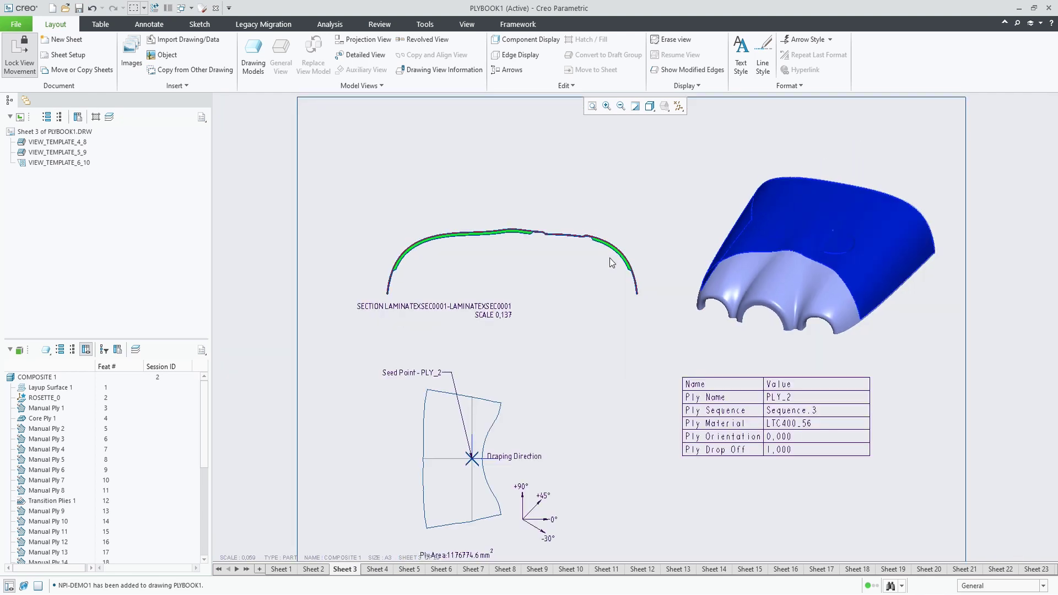
scroll(609, 258, up, 2)
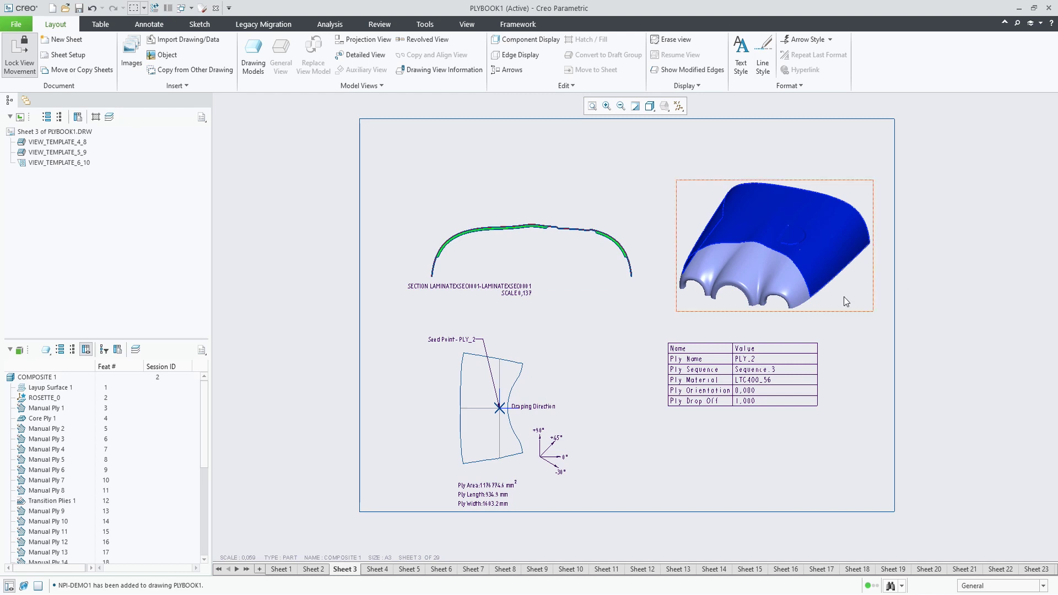
Preview Sheet 3's section view without background plies, then discard the change
click(579, 251)
double_click(578, 250)
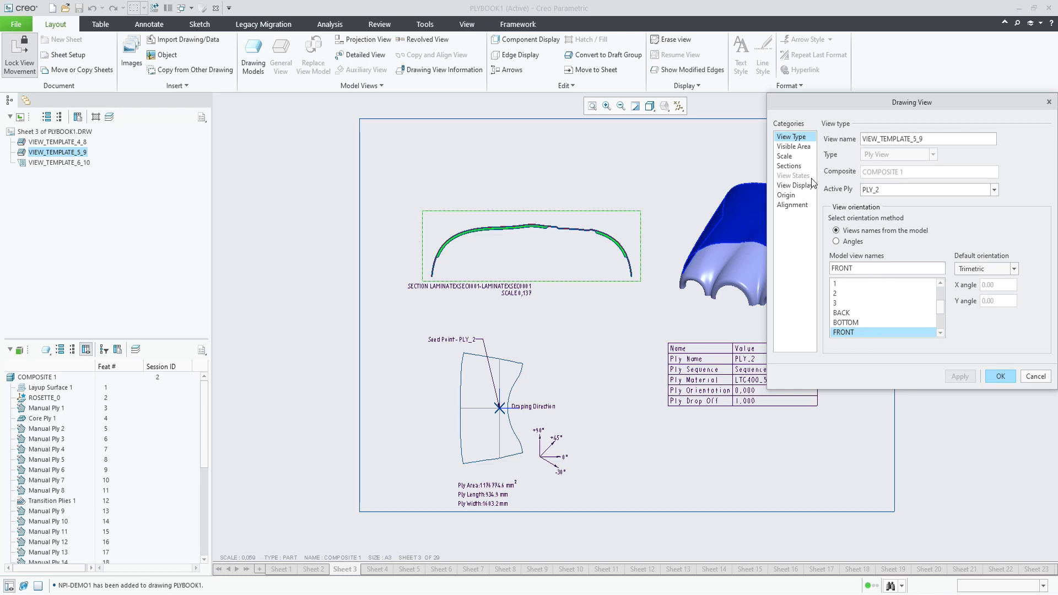
click(794, 186)
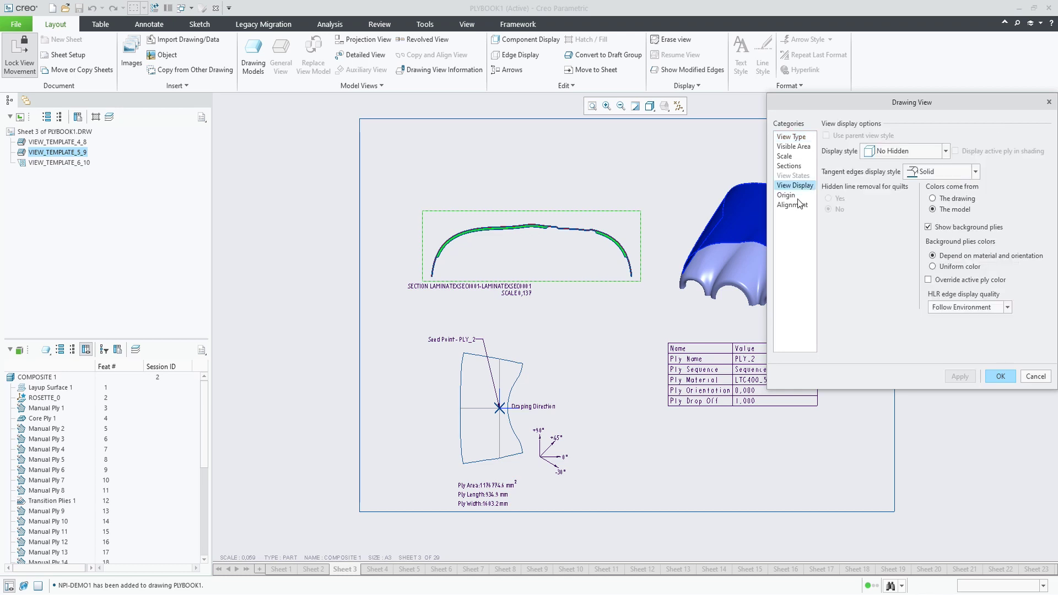
click(932, 227)
click(930, 228)
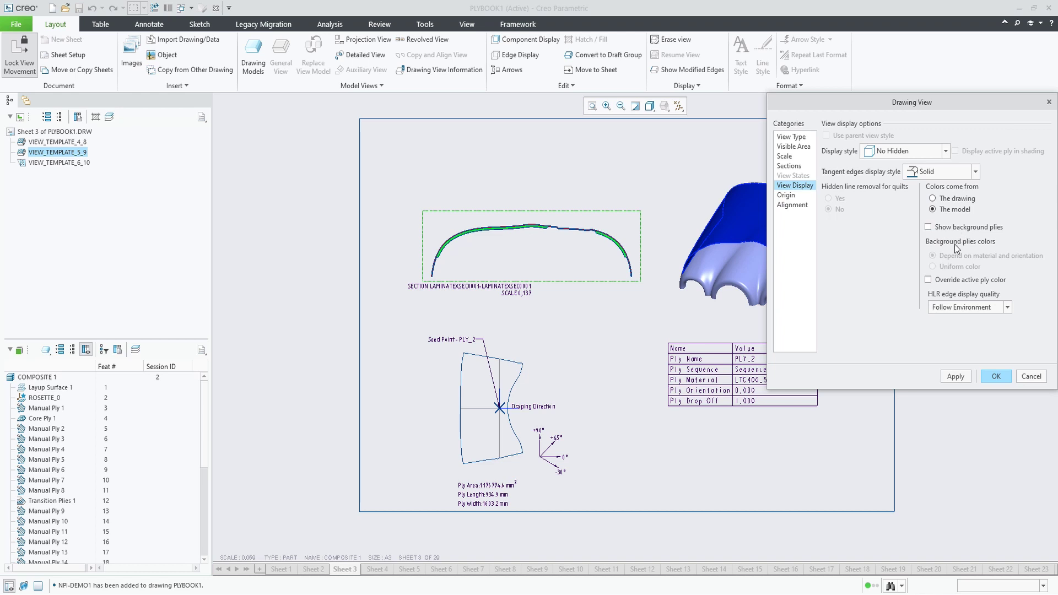
scroll(616, 226, up, 6)
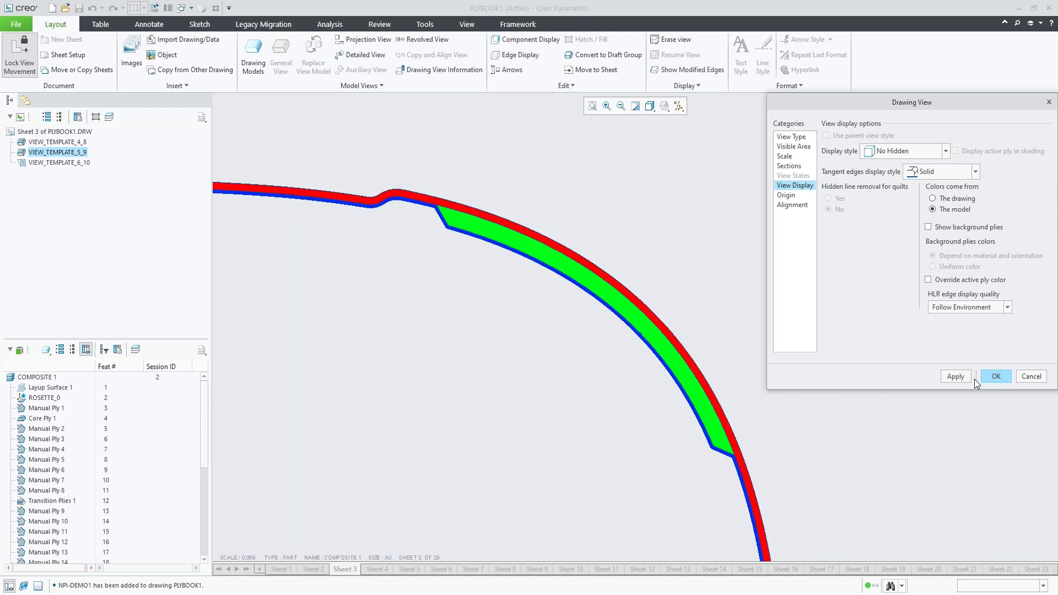
click(956, 378)
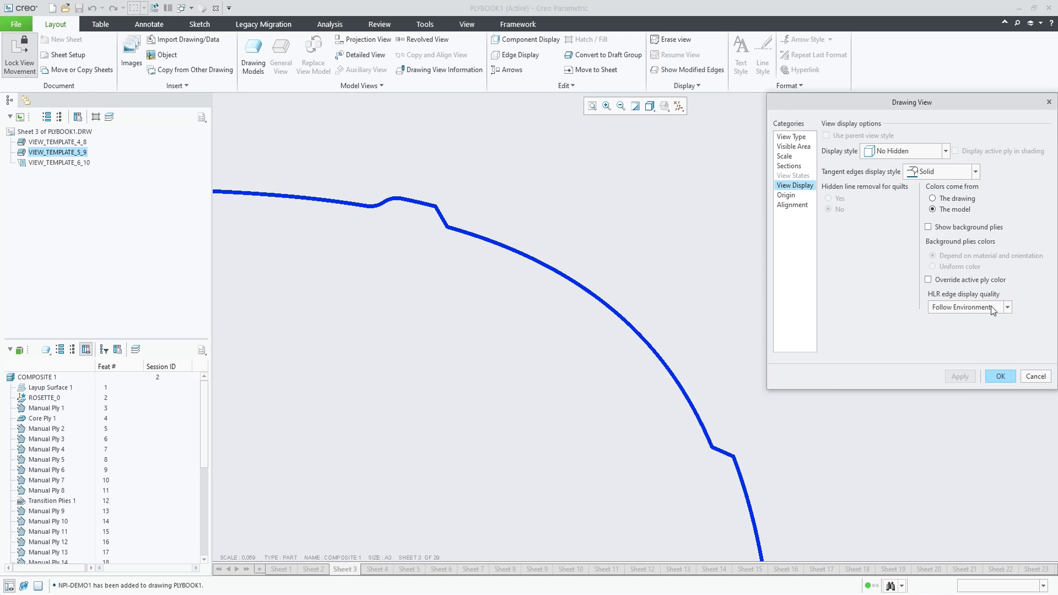
click(1038, 380)
Move through Sheets 5 and 6 to Sheet 7, which documents PLY_5
scroll(641, 259, down, 6)
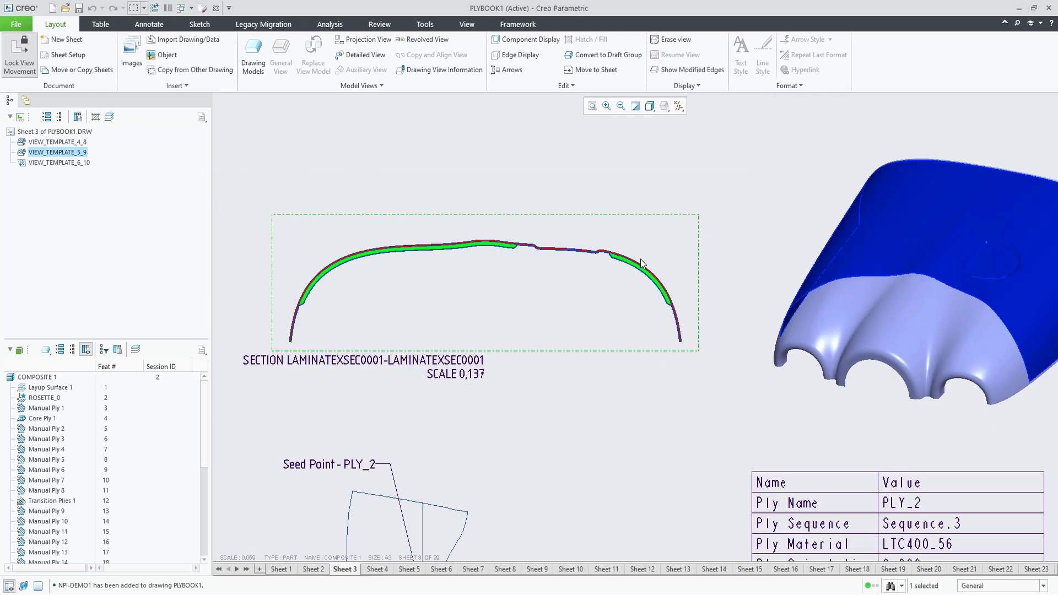
scroll(640, 259, down, 5)
scroll(640, 263, up, 1)
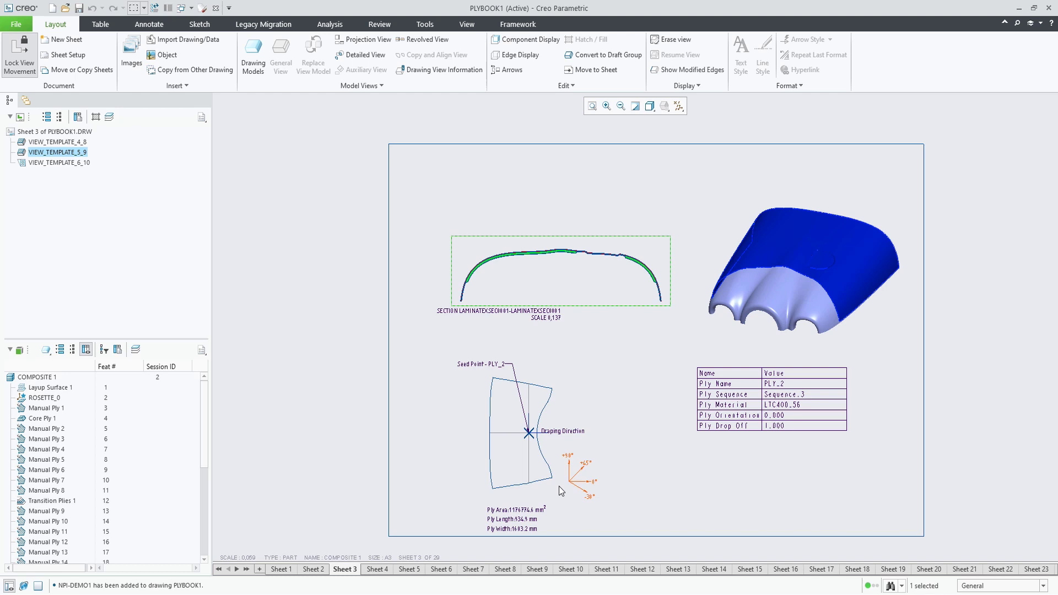
click(415, 569)
click(444, 569)
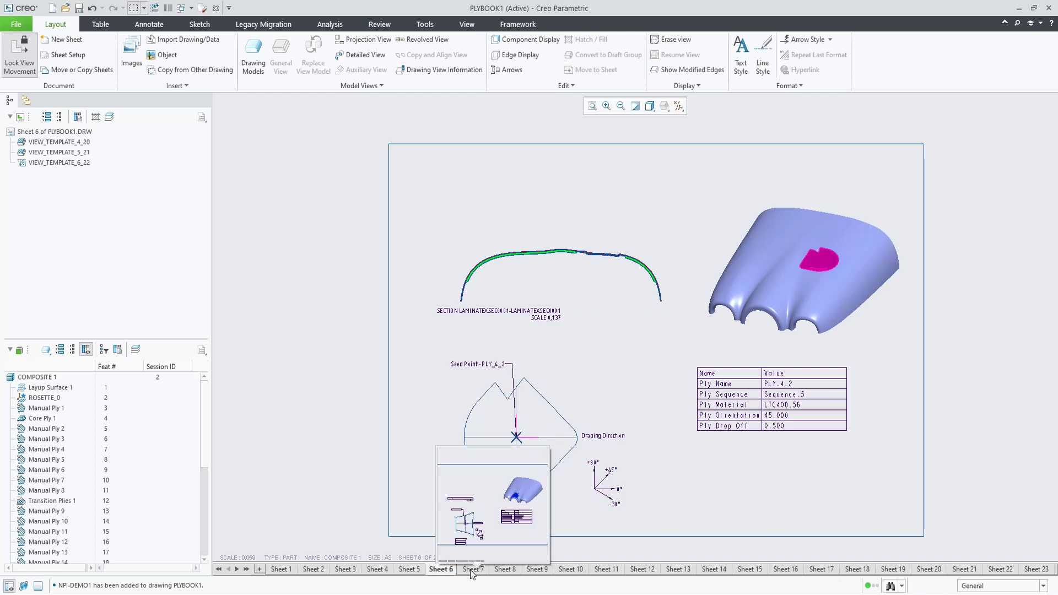
click(471, 570)
Go to Sheet 10 and place a new ply view on it
click(541, 569)
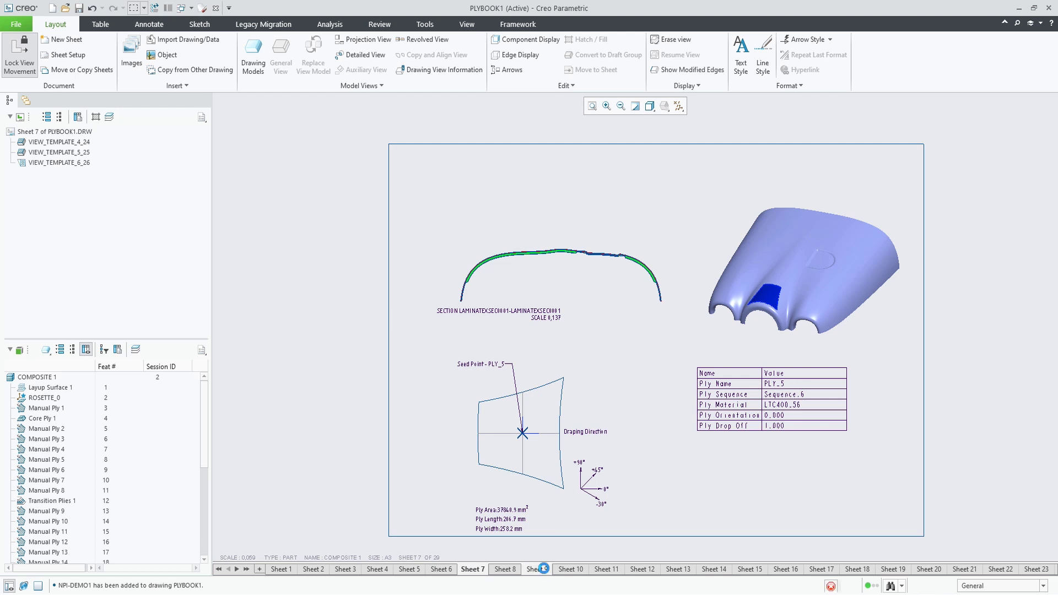
click(577, 572)
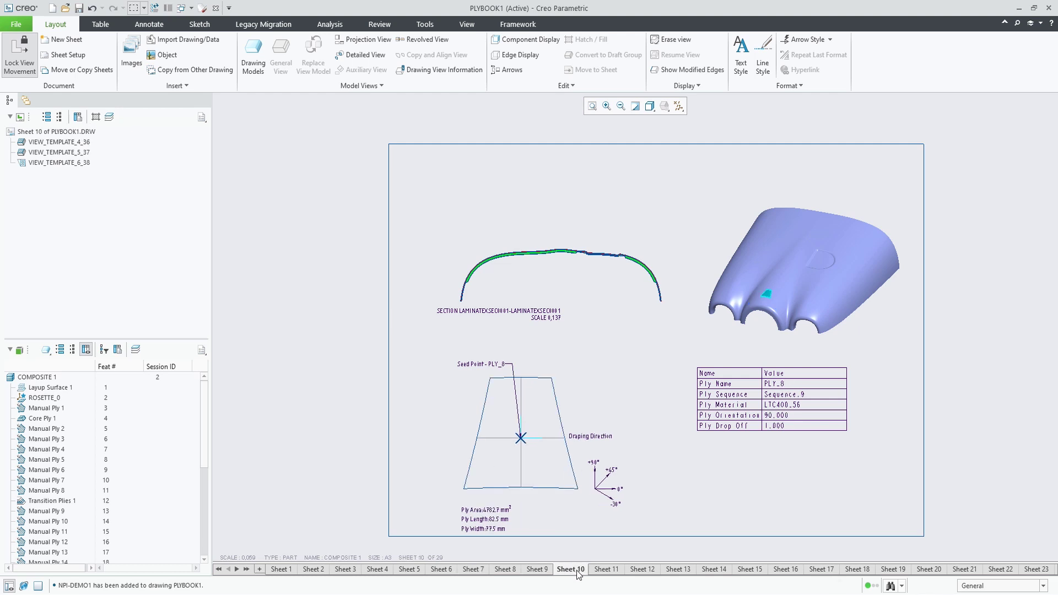
click(362, 88)
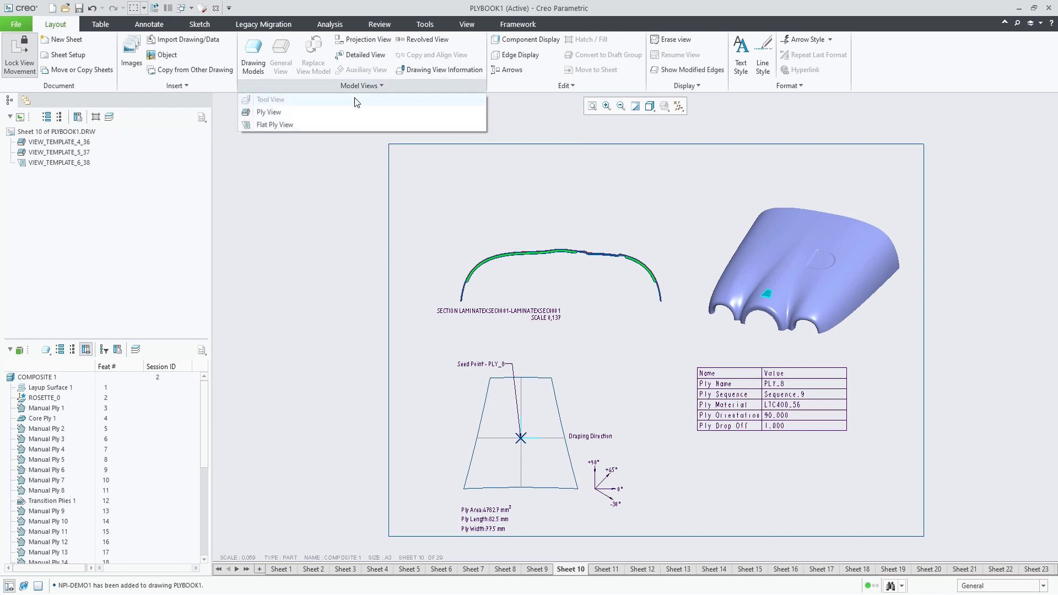
click(276, 112)
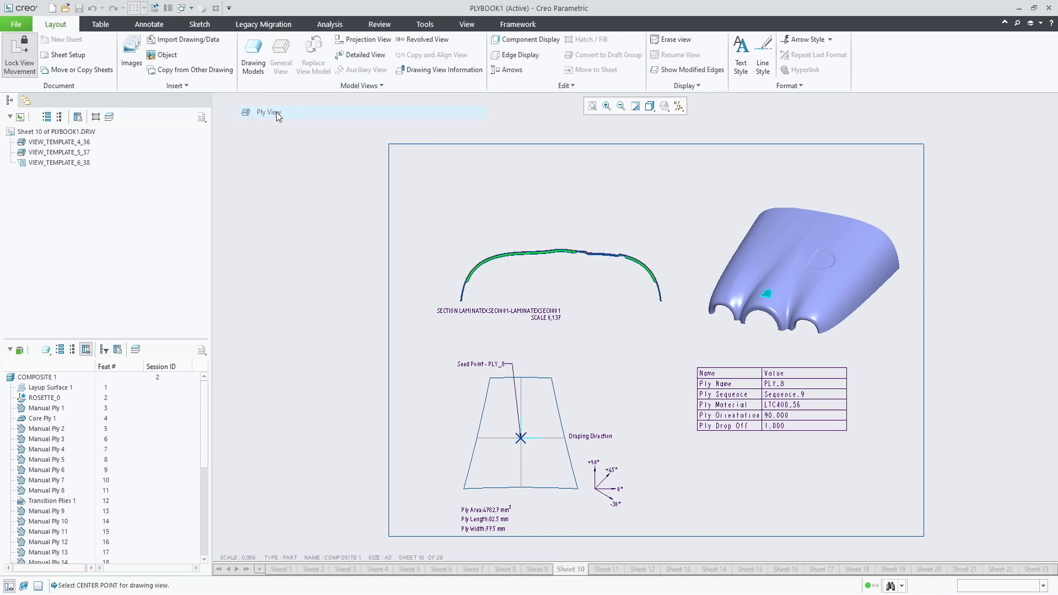
click(646, 190)
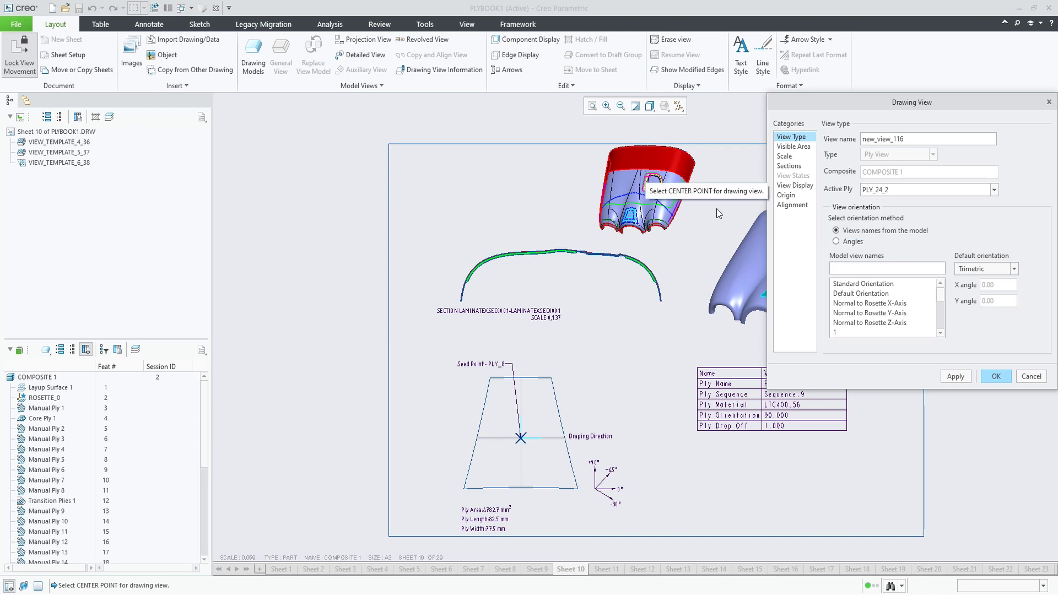
Check the view's active ply PLY_24_2 and display settings, then abandon the new view
click(993, 190)
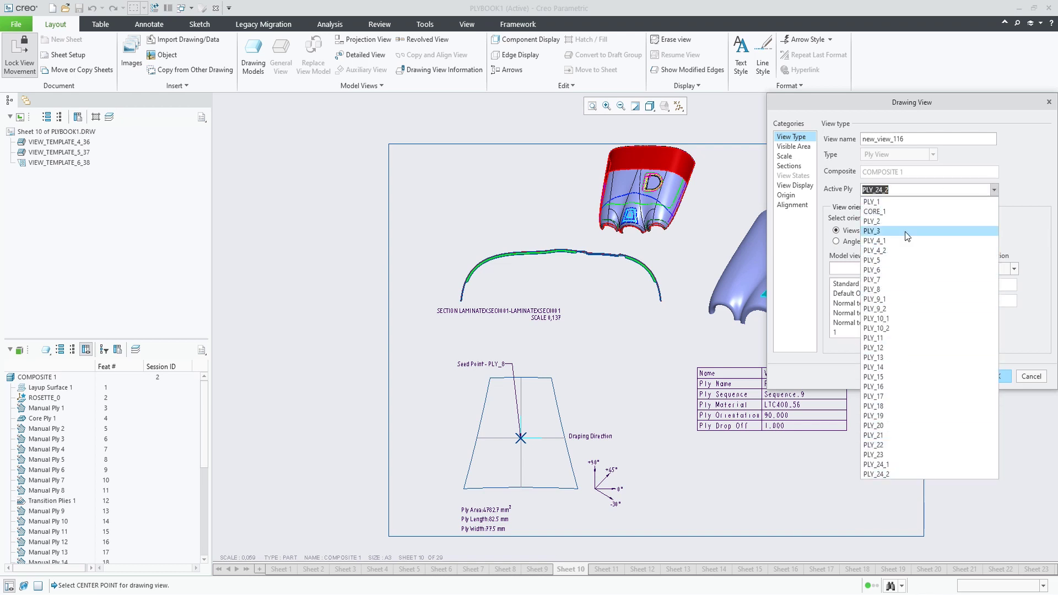
click(1034, 205)
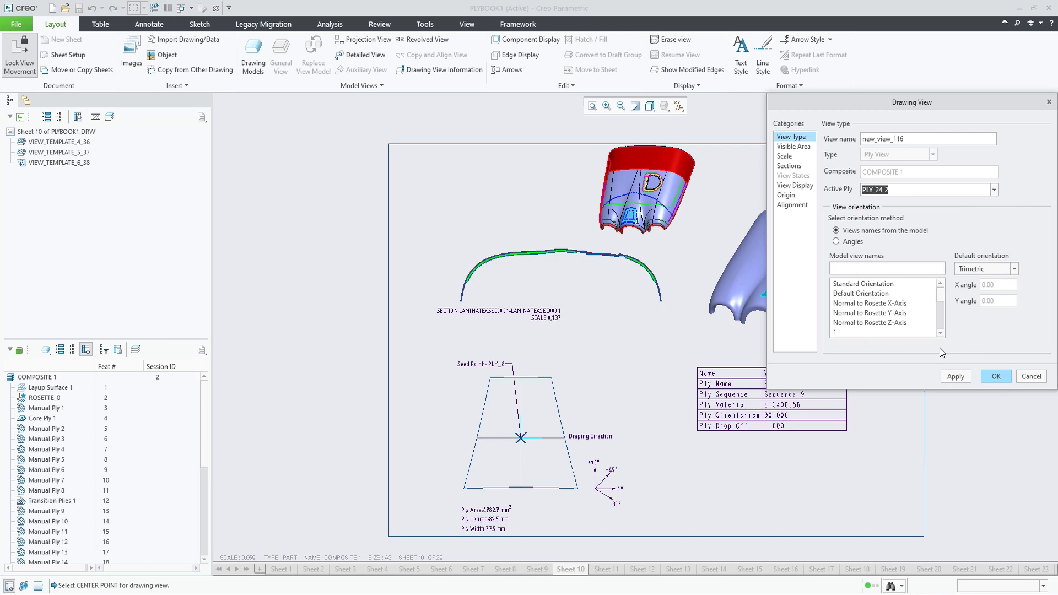
click(799, 186)
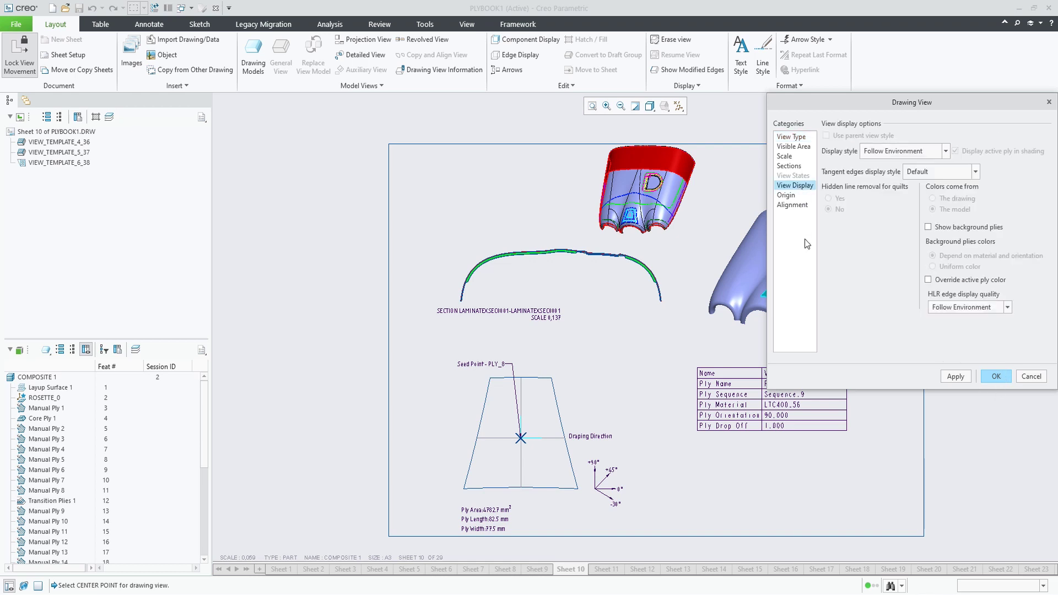
click(1026, 376)
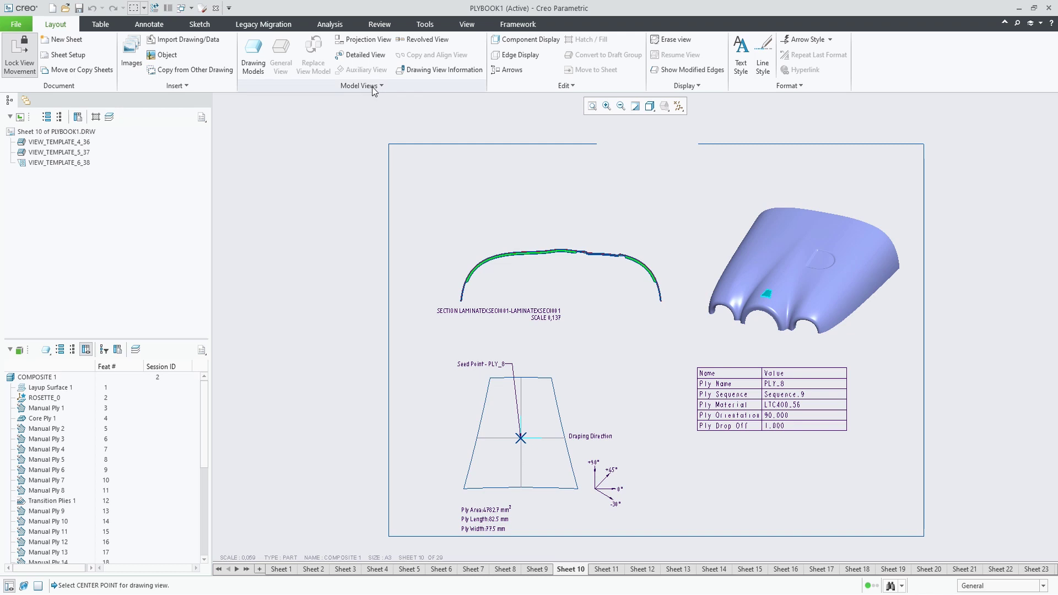
Insert a ply book for plies 1-5 using the plybook_a3 template
click(193, 83)
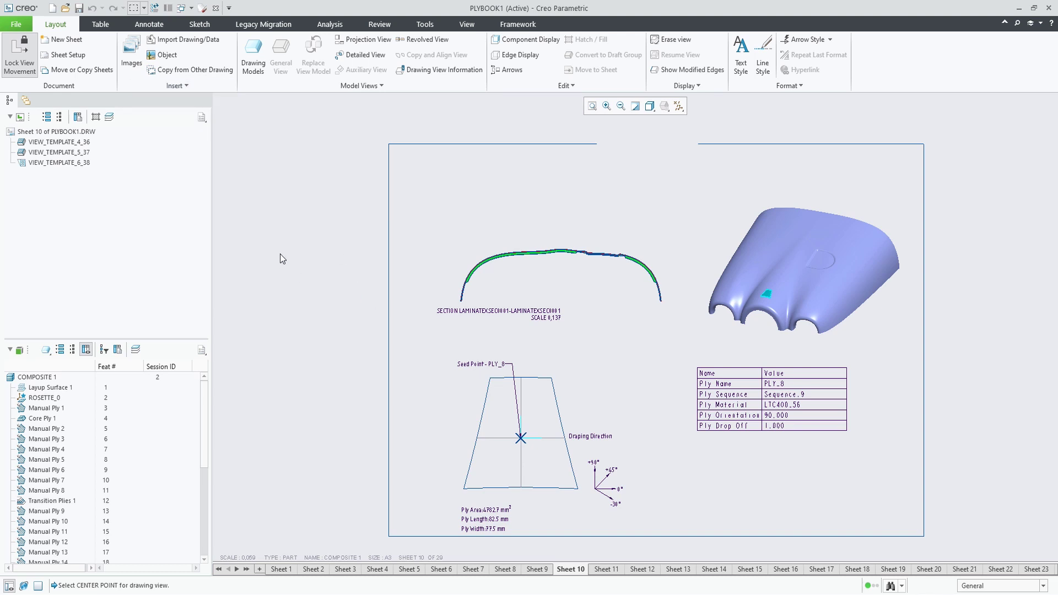
click(178, 85)
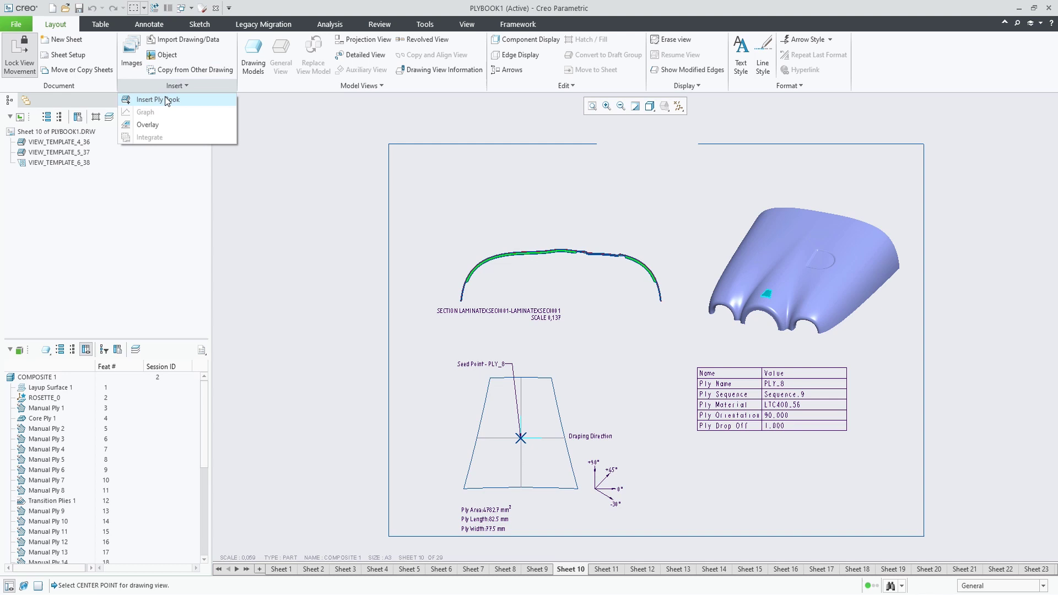
click(159, 99)
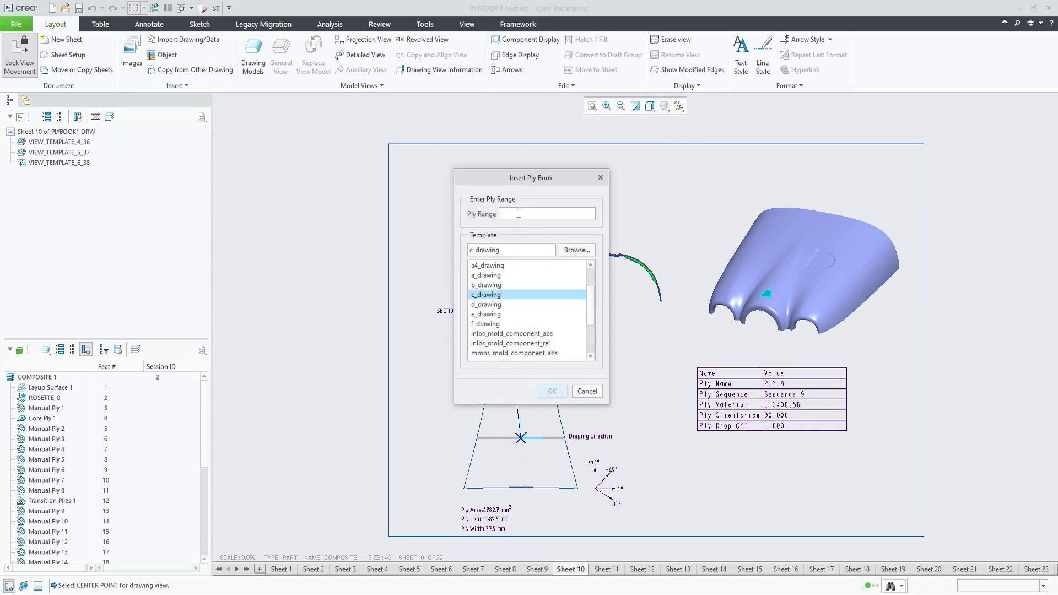
text(1-5)
click(577, 250)
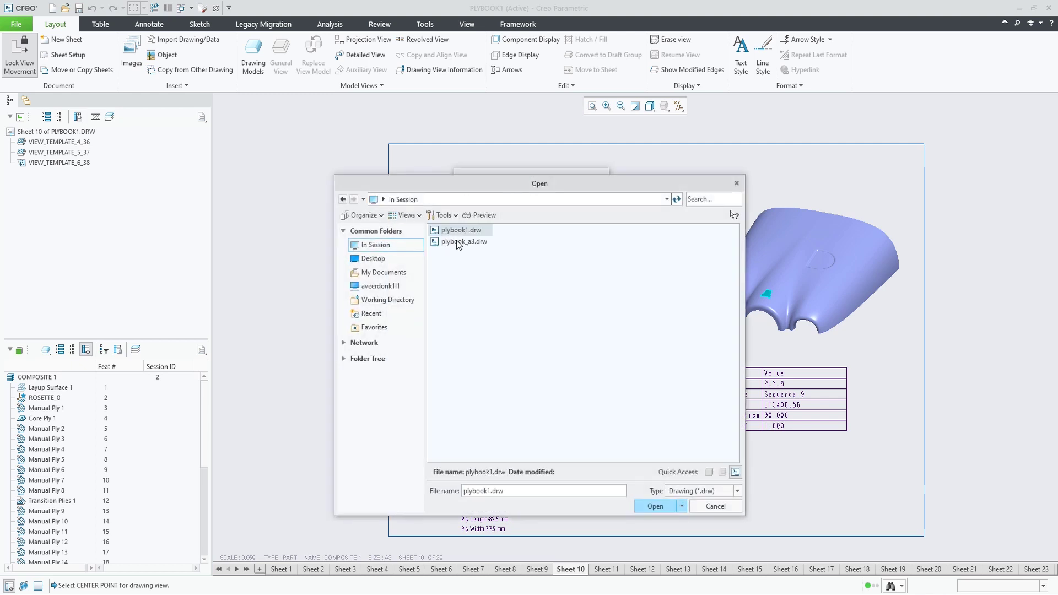
double_click(457, 241)
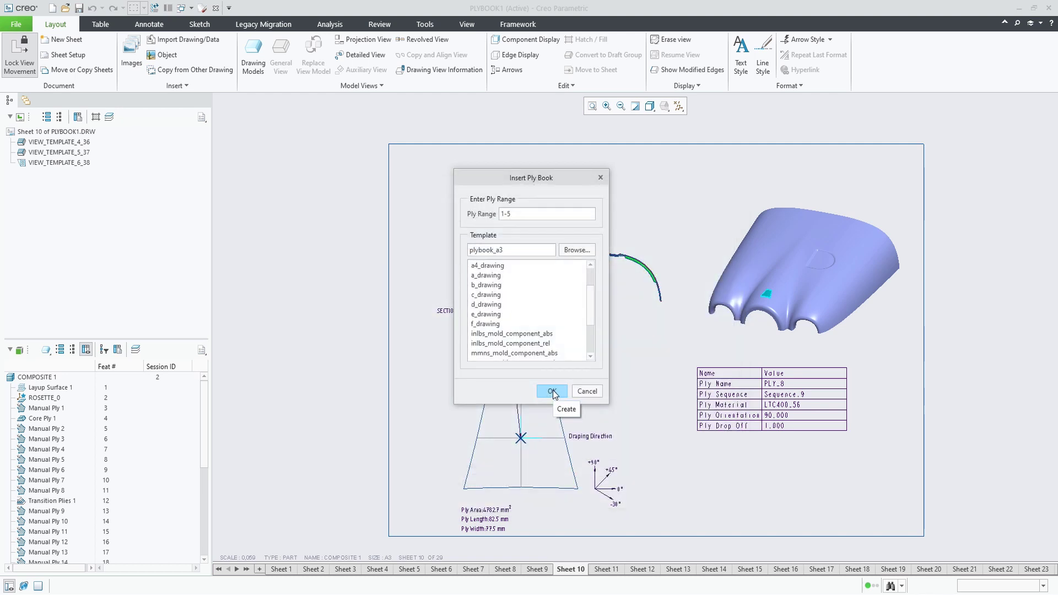
click(552, 390)
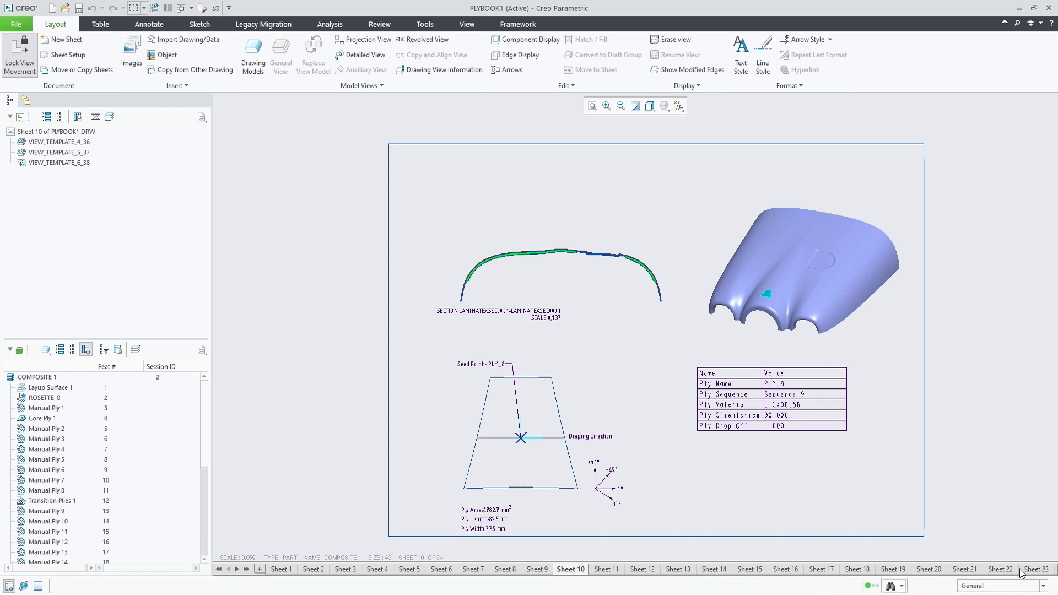
Step through the generated Sheets 28 to 34 of the ply book
click(246, 569)
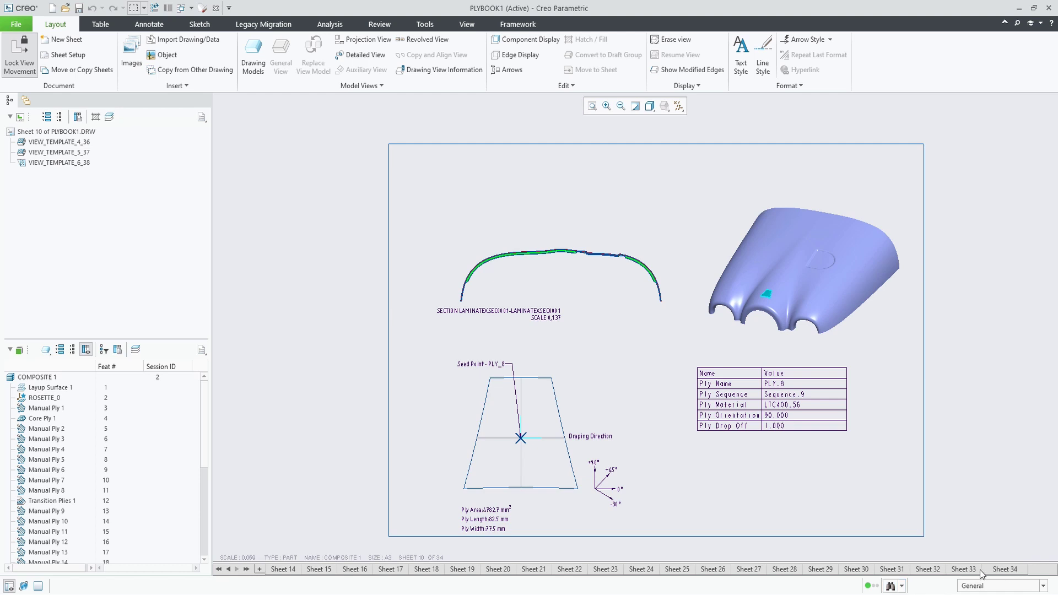
click(820, 570)
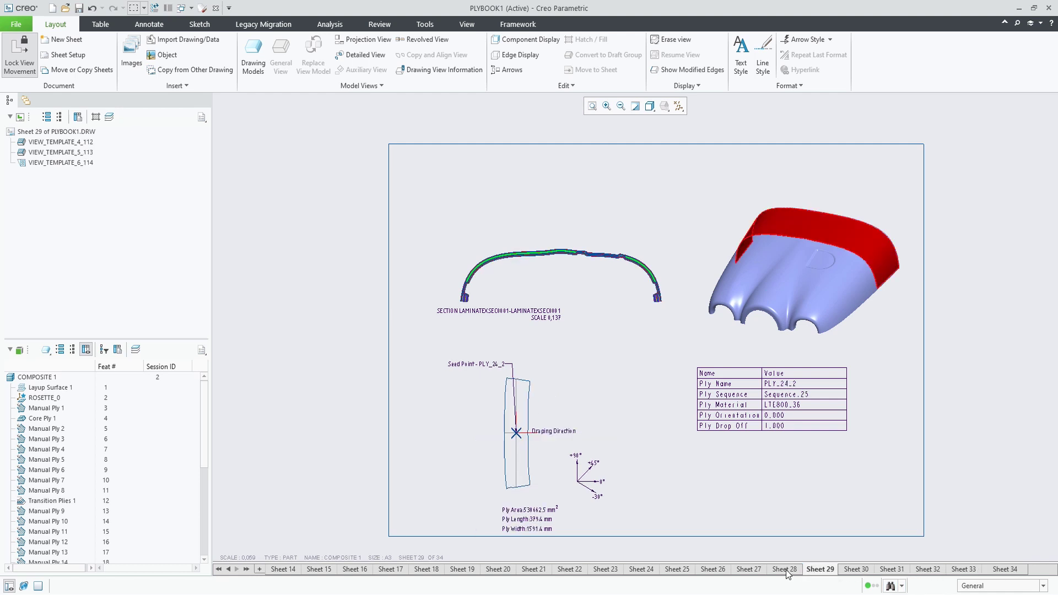
click(785, 570)
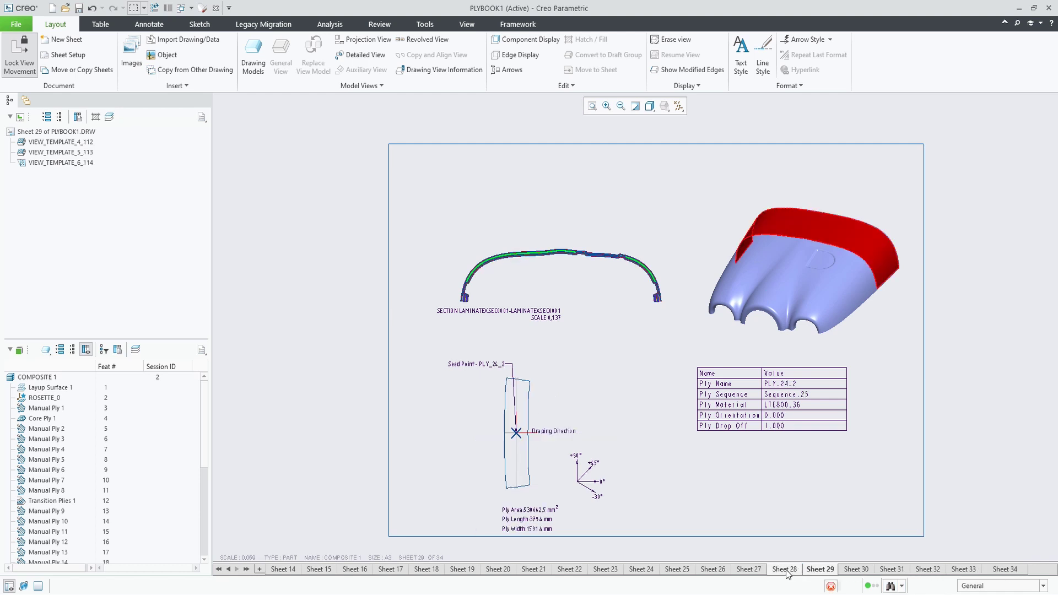
click(819, 571)
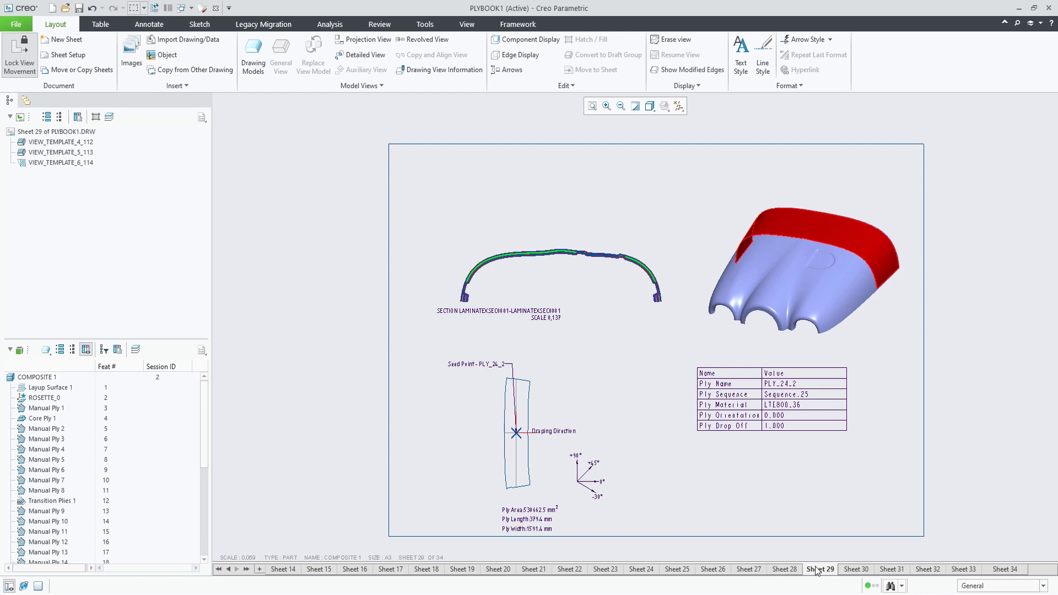
click(856, 570)
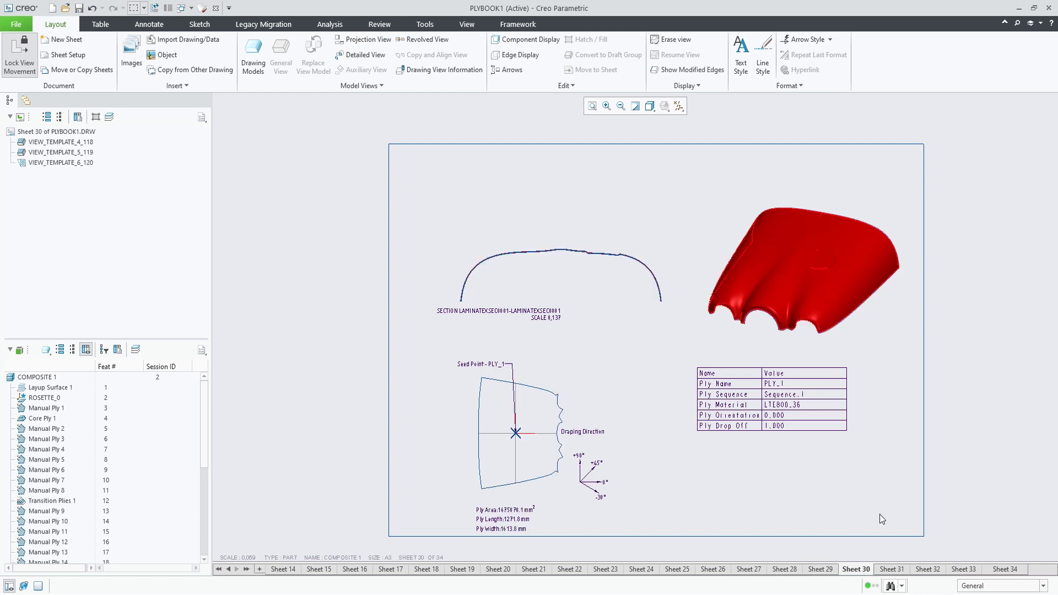
click(892, 570)
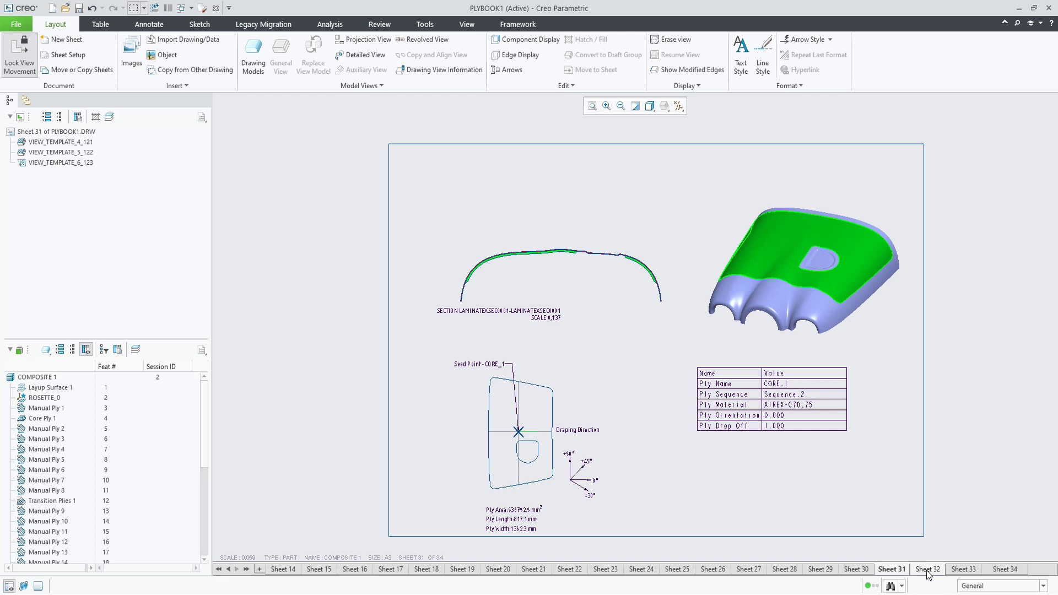
click(927, 570)
click(970, 569)
click(1008, 570)
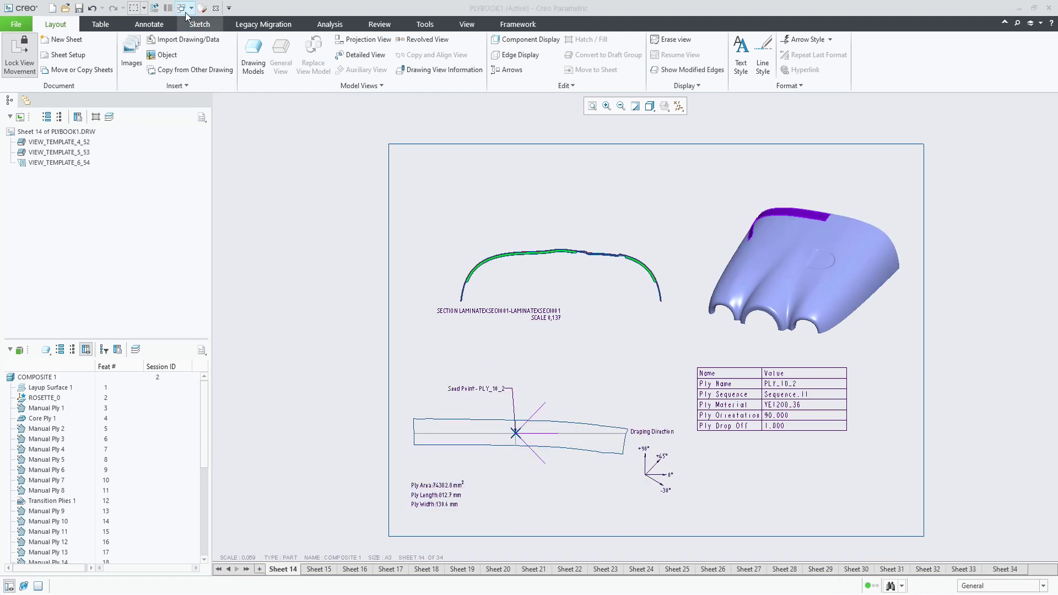
click(189, 9)
Edit Composite 1 and save its laminate tree with sequence, material and orientation as test.csv
click(200, 26)
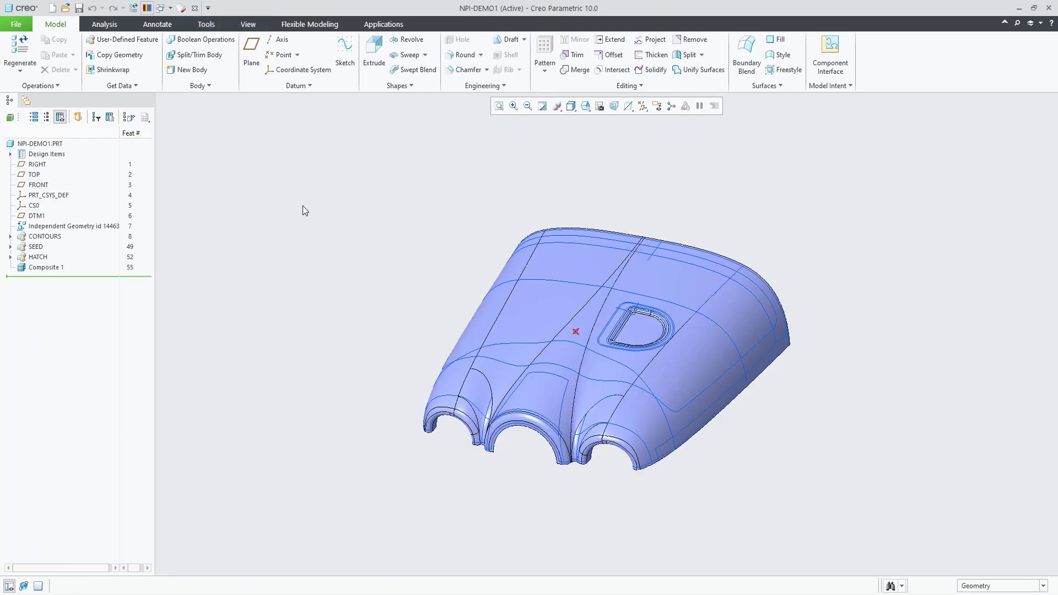
click(41, 267)
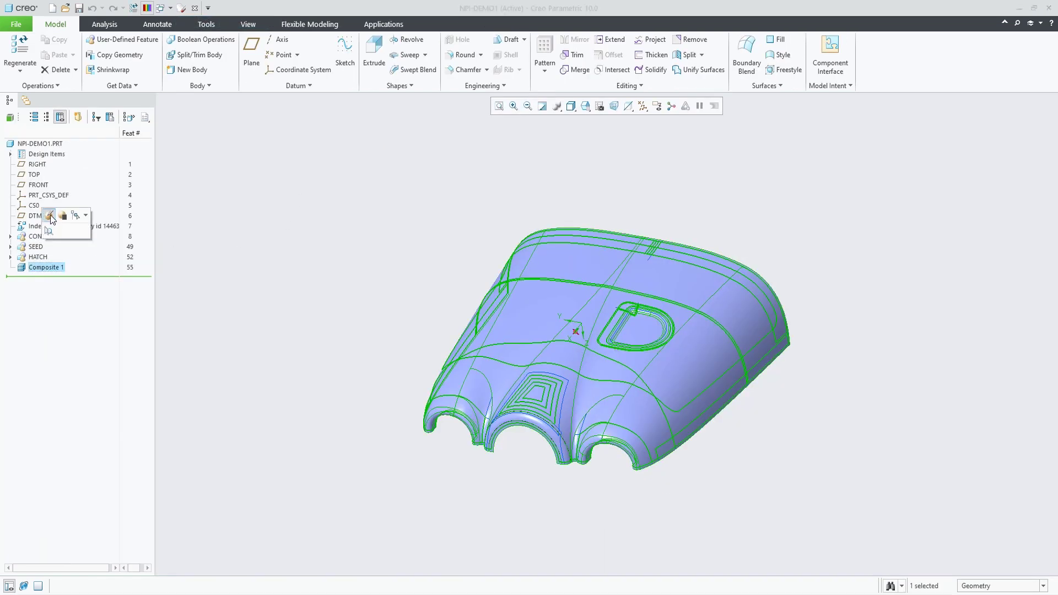
click(51, 214)
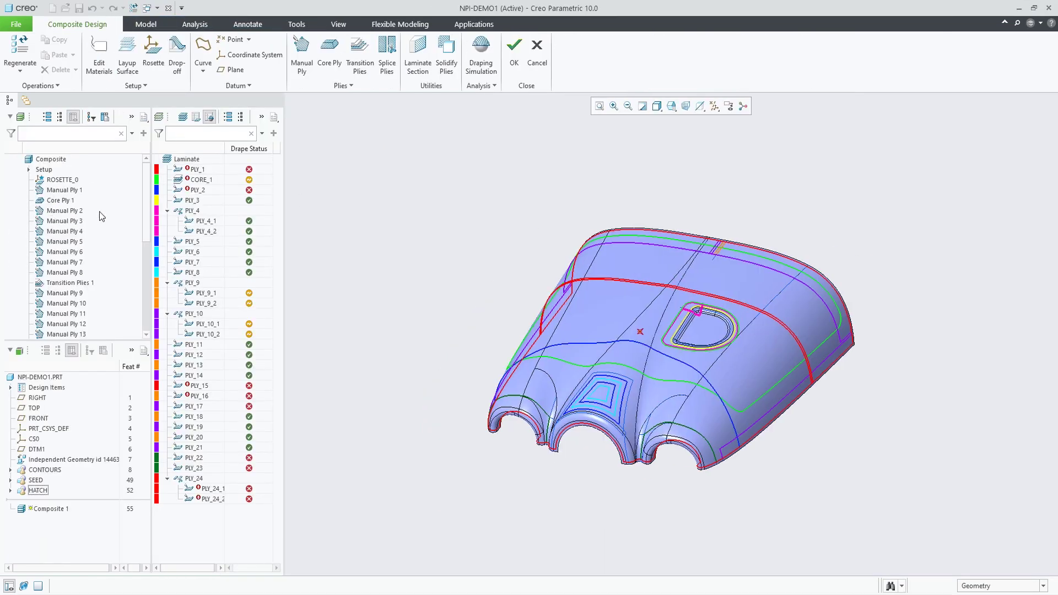
click(196, 117)
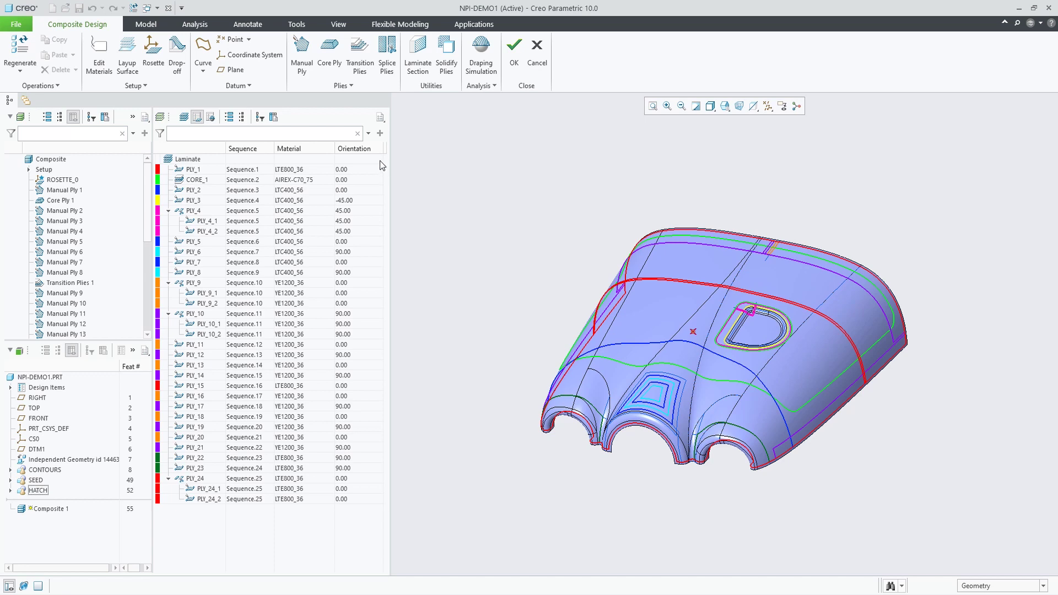
click(379, 116)
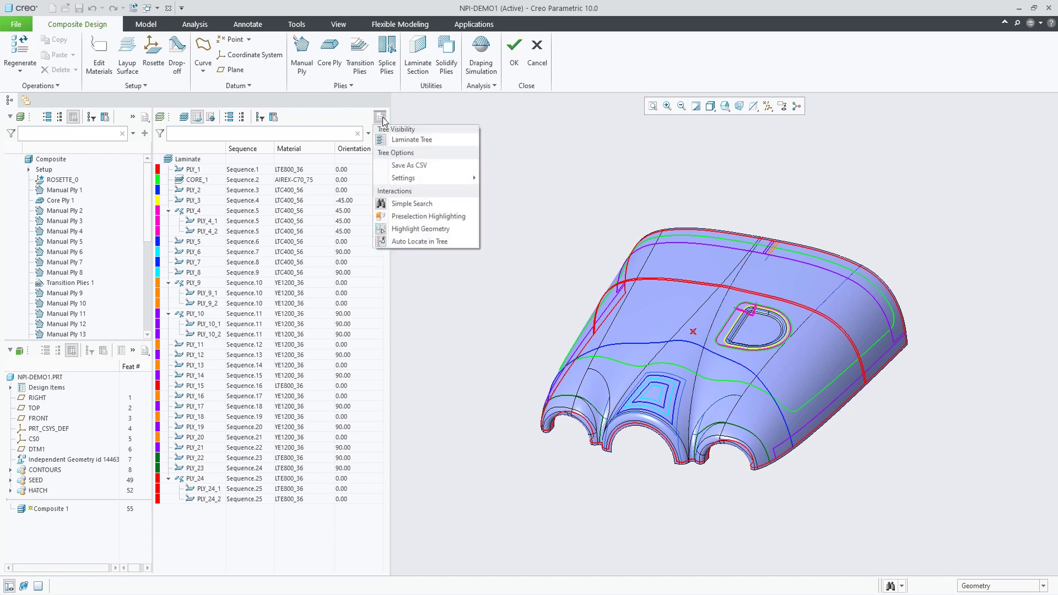
click(405, 164)
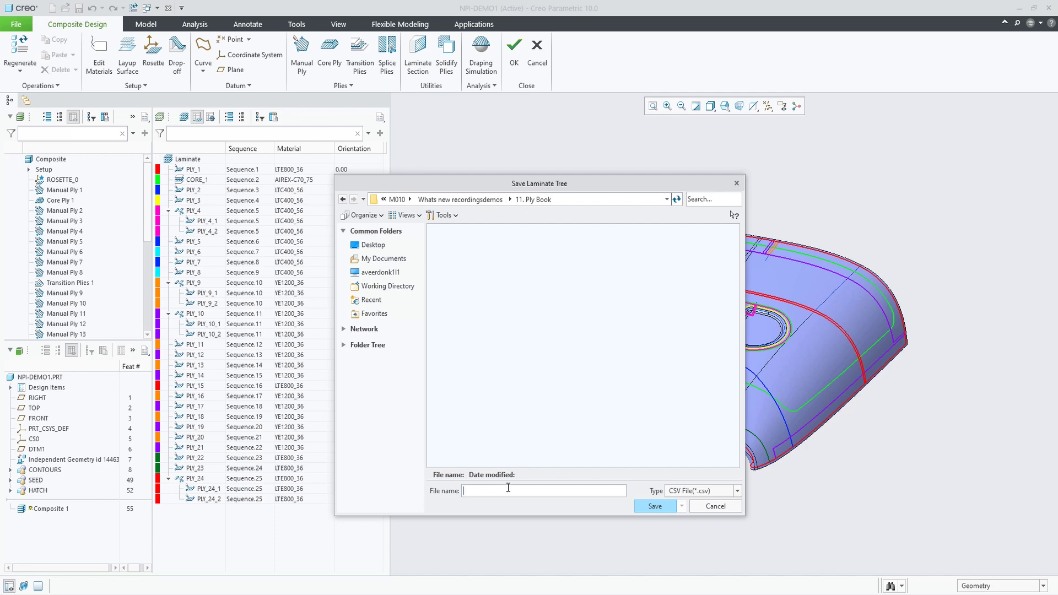
click(654, 506)
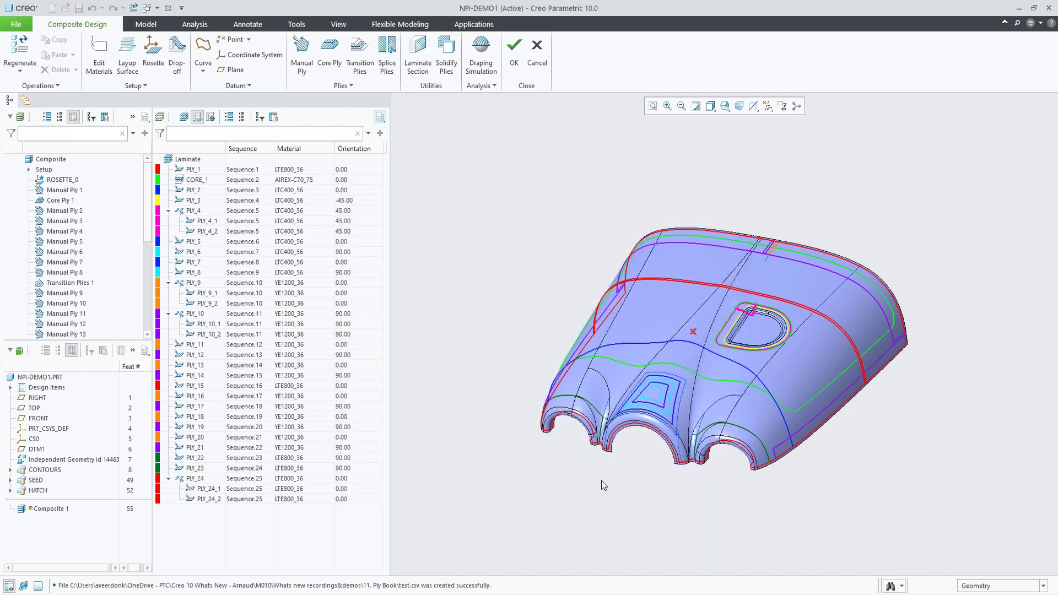
click(514, 49)
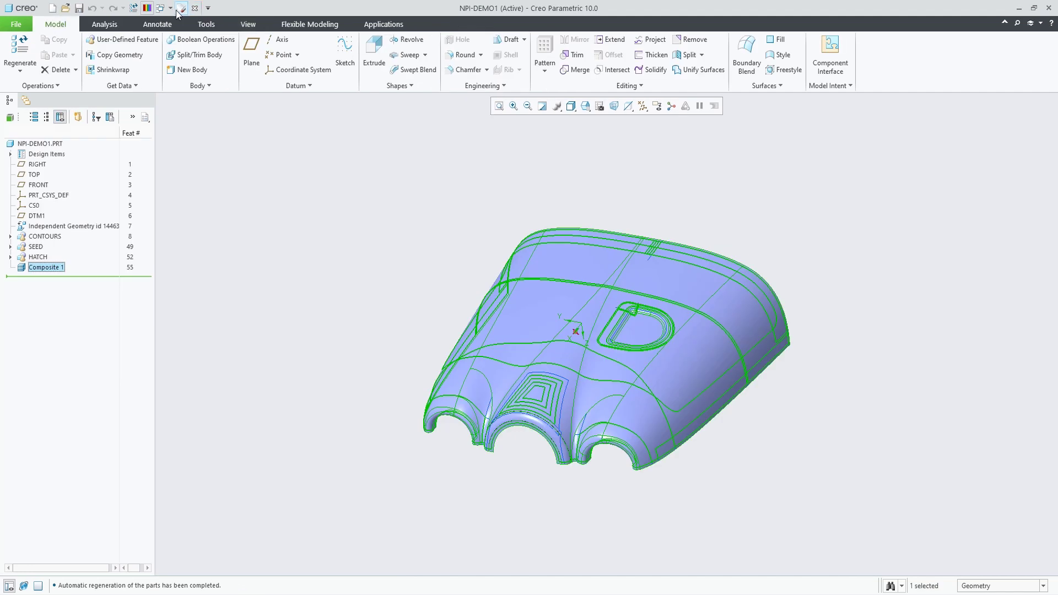
Add a new sheet to PLYBOOK1 and move it to the first position
click(171, 9)
click(182, 34)
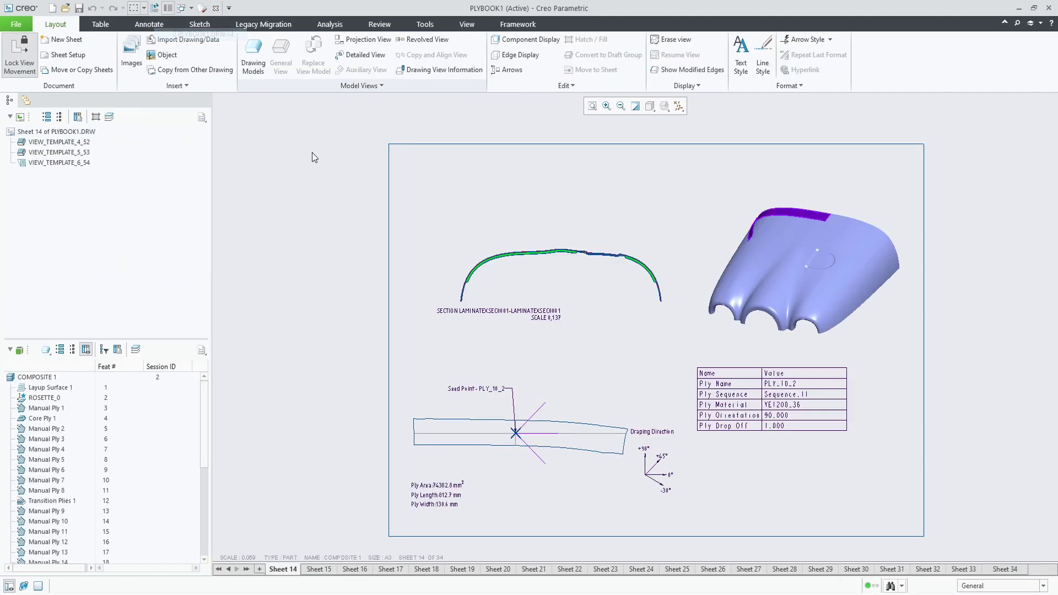
click(259, 569)
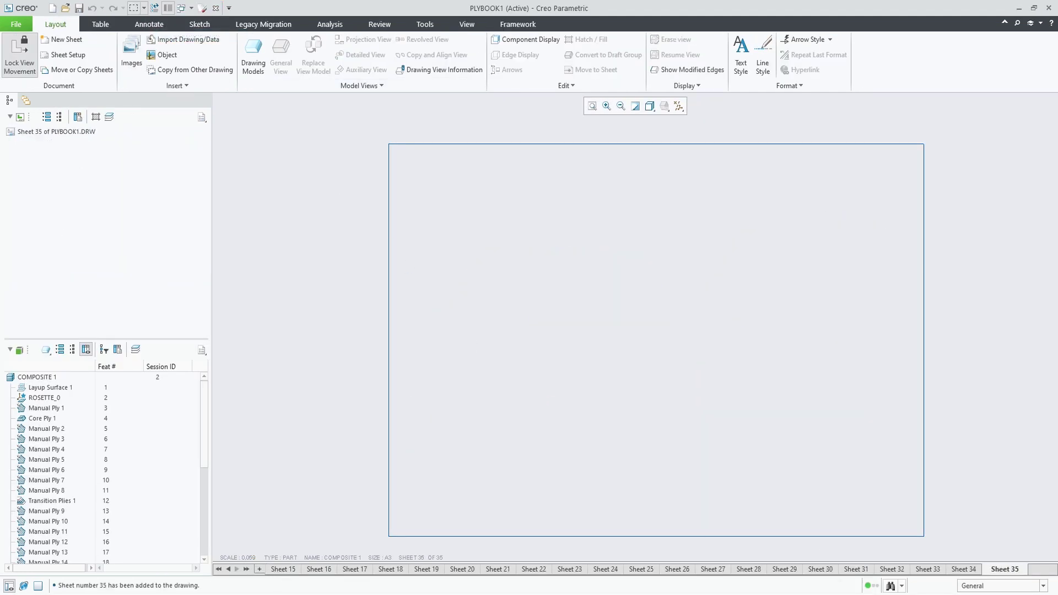
right_click(1005, 571)
click(975, 536)
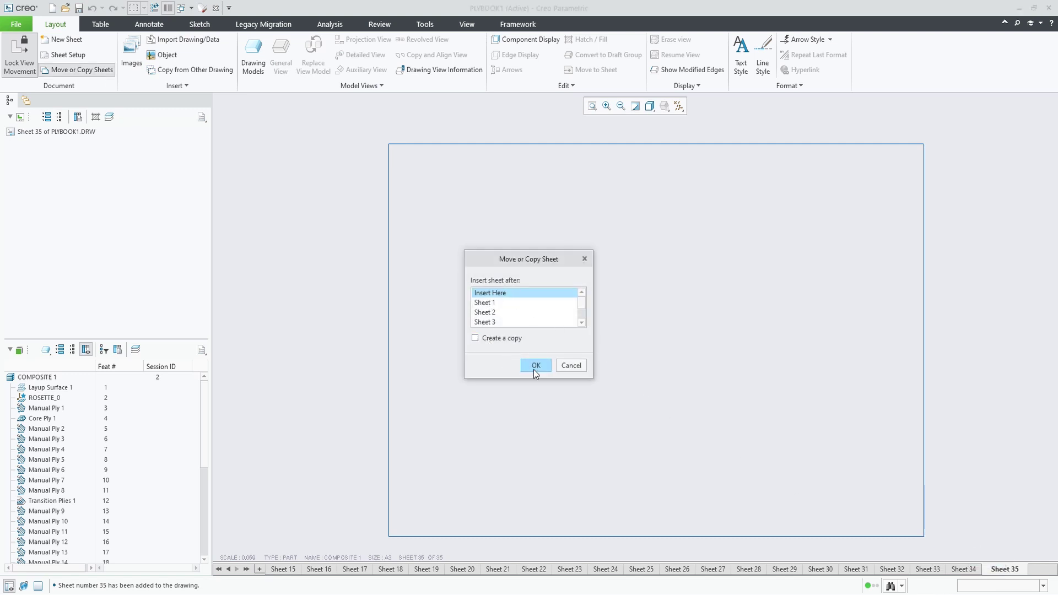
click(533, 369)
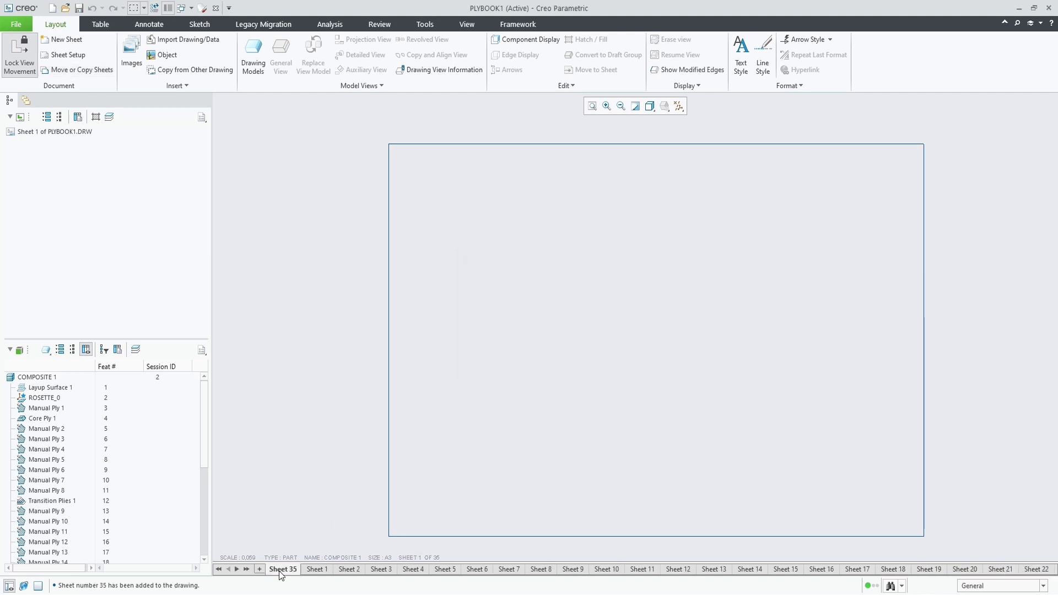
Import test.csv as a table and place it near the sheet's top-left corner
right_click(596, 322)
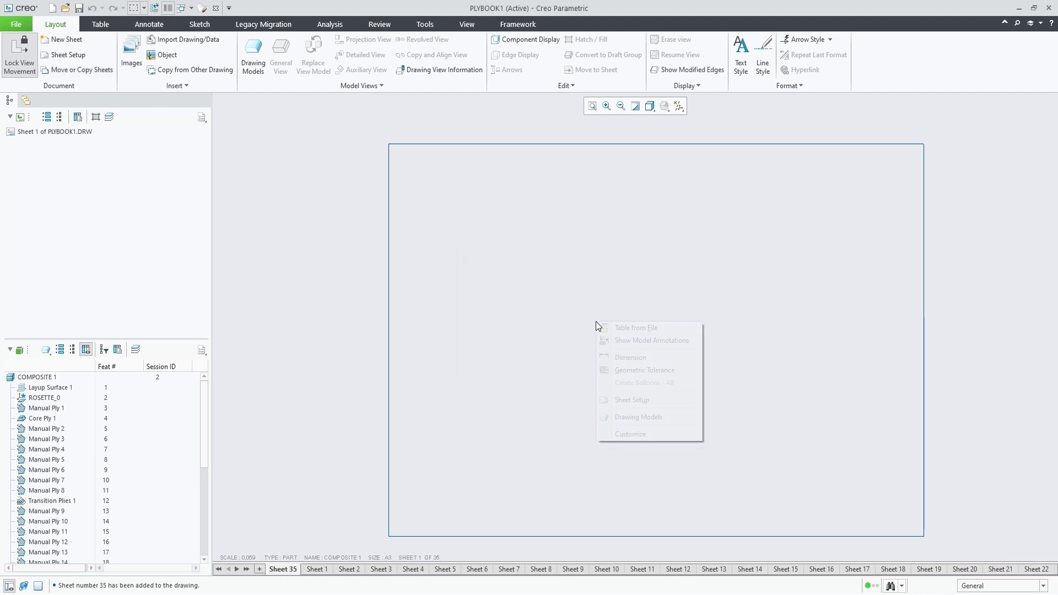
click(633, 327)
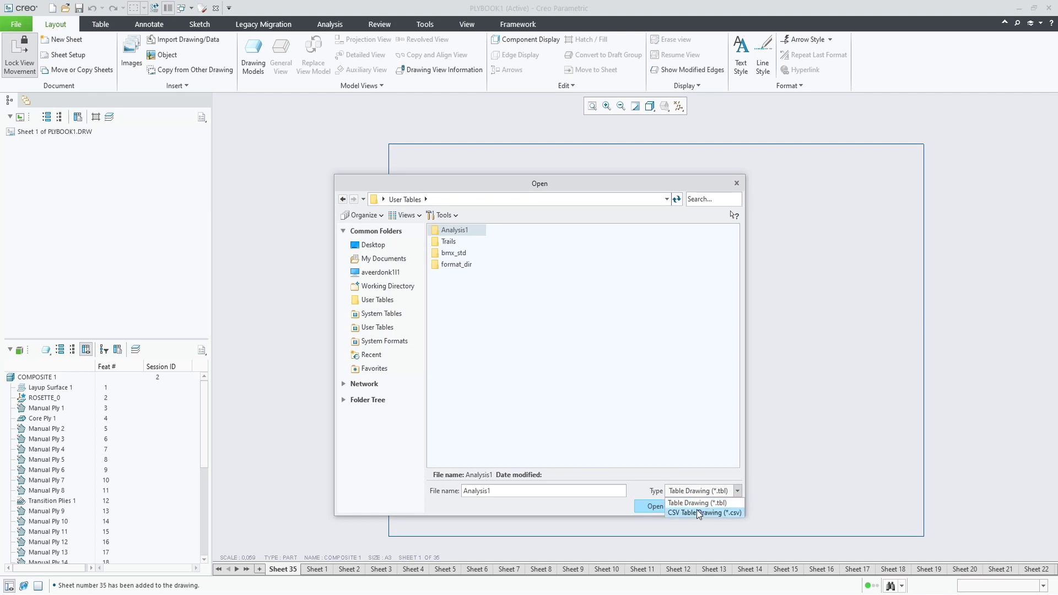
click(697, 511)
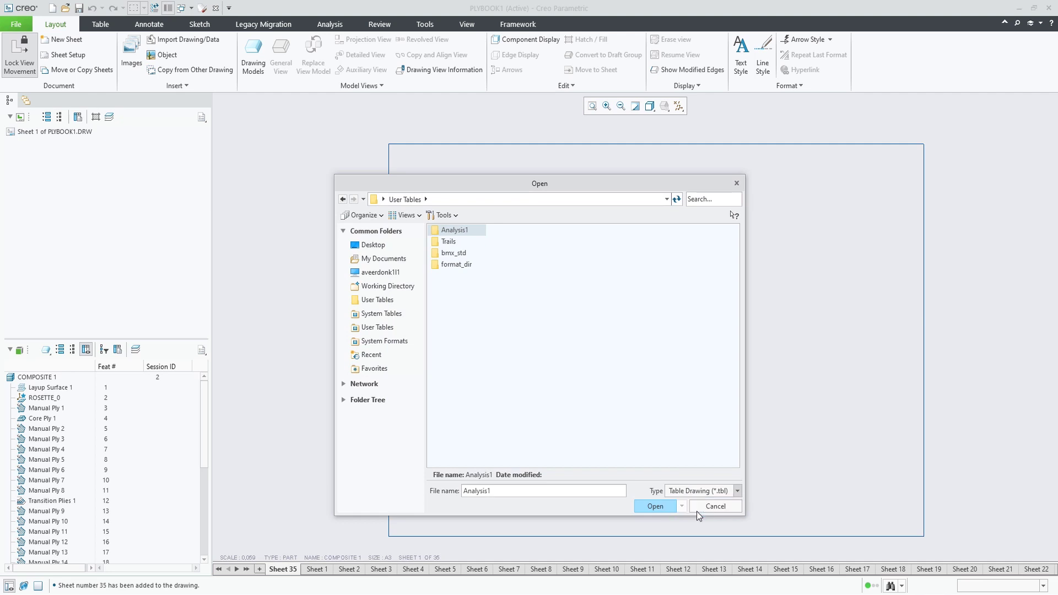
click(396, 289)
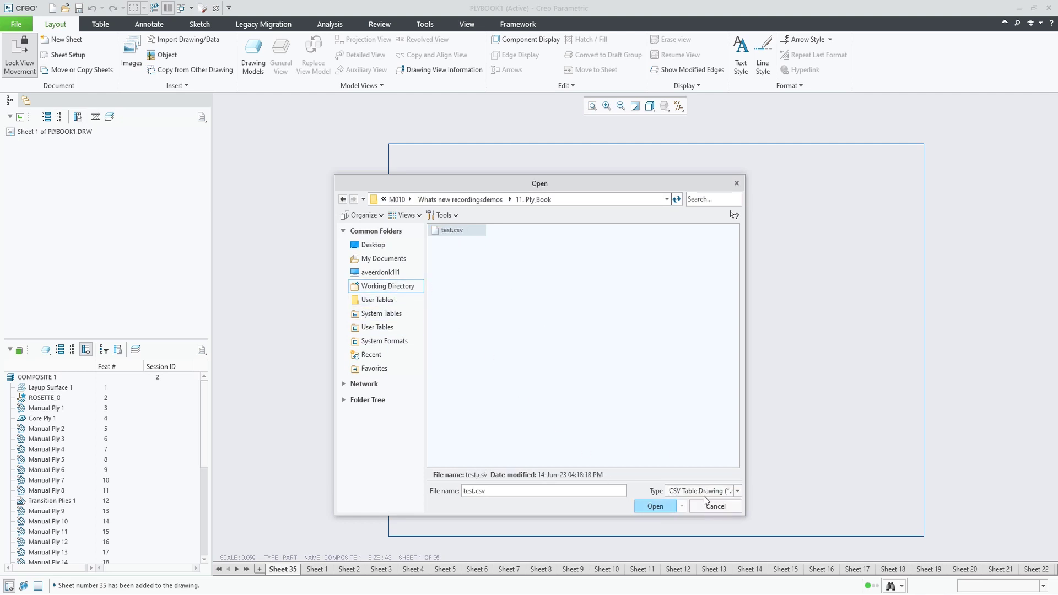
key(Return)
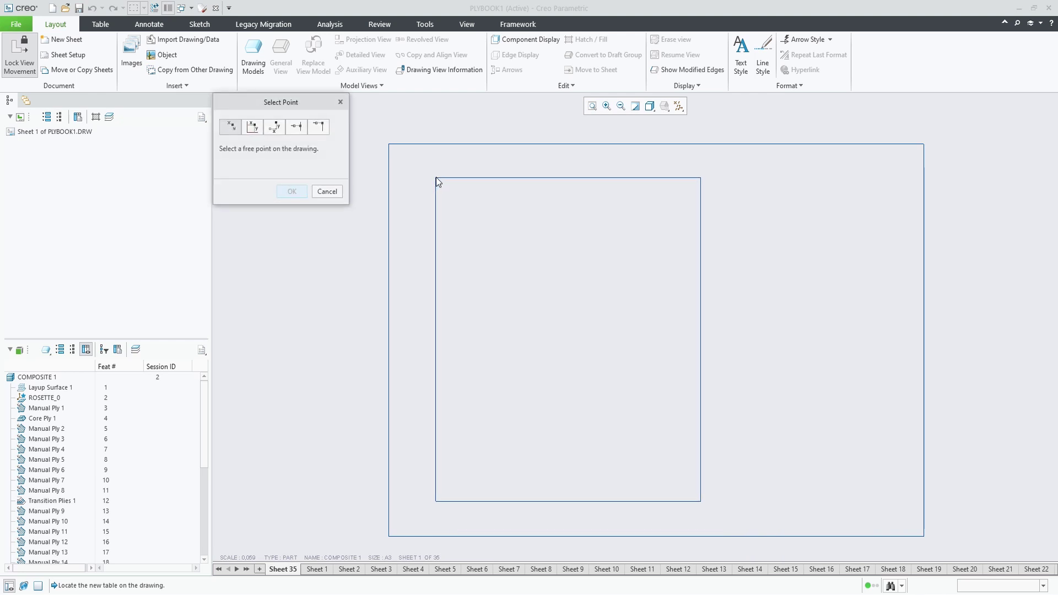
click(435, 177)
click(410, 202)
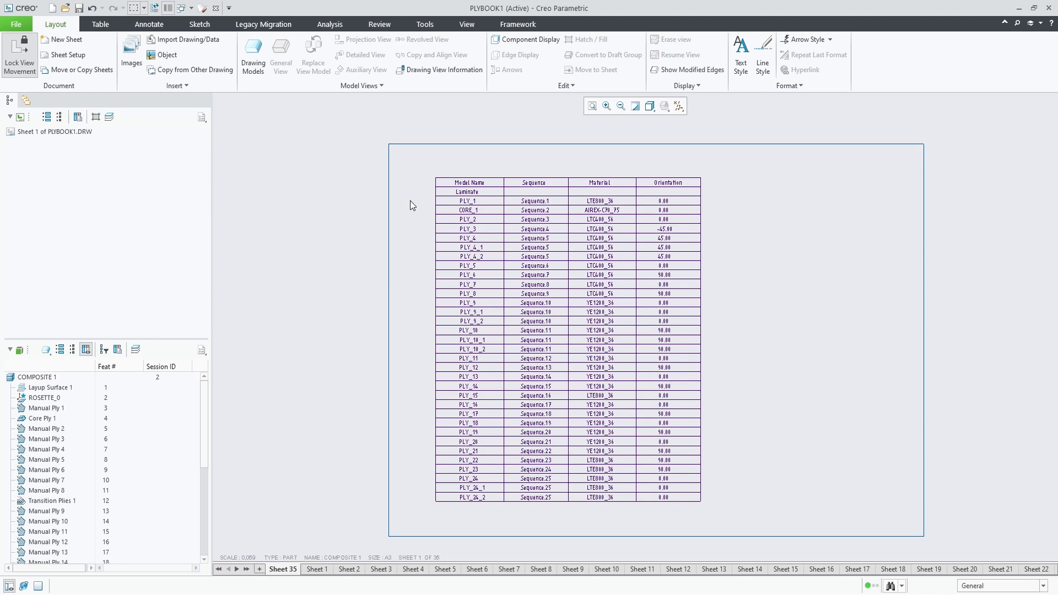
click(350, 570)
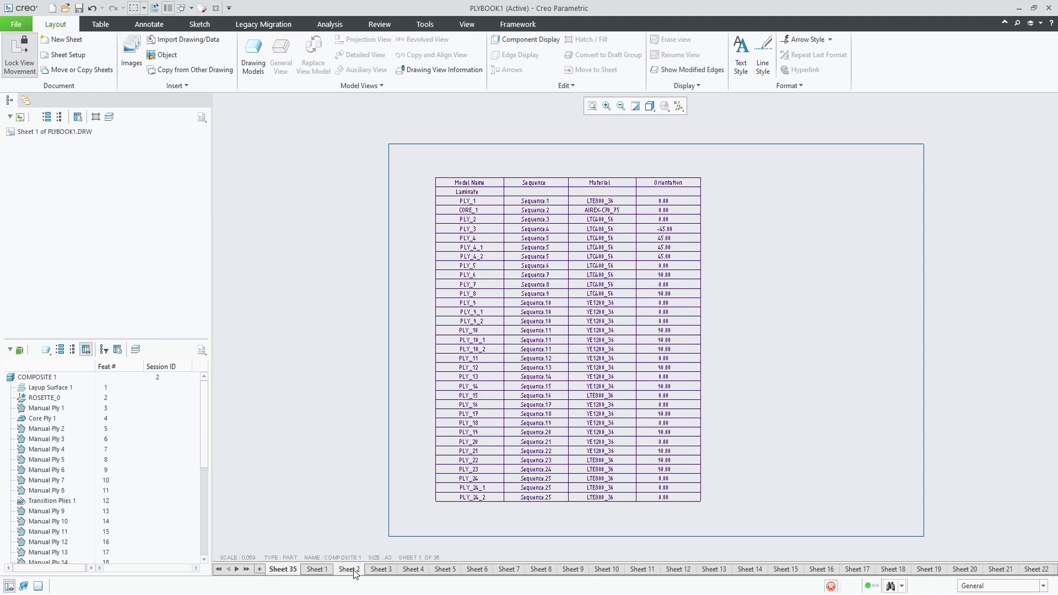